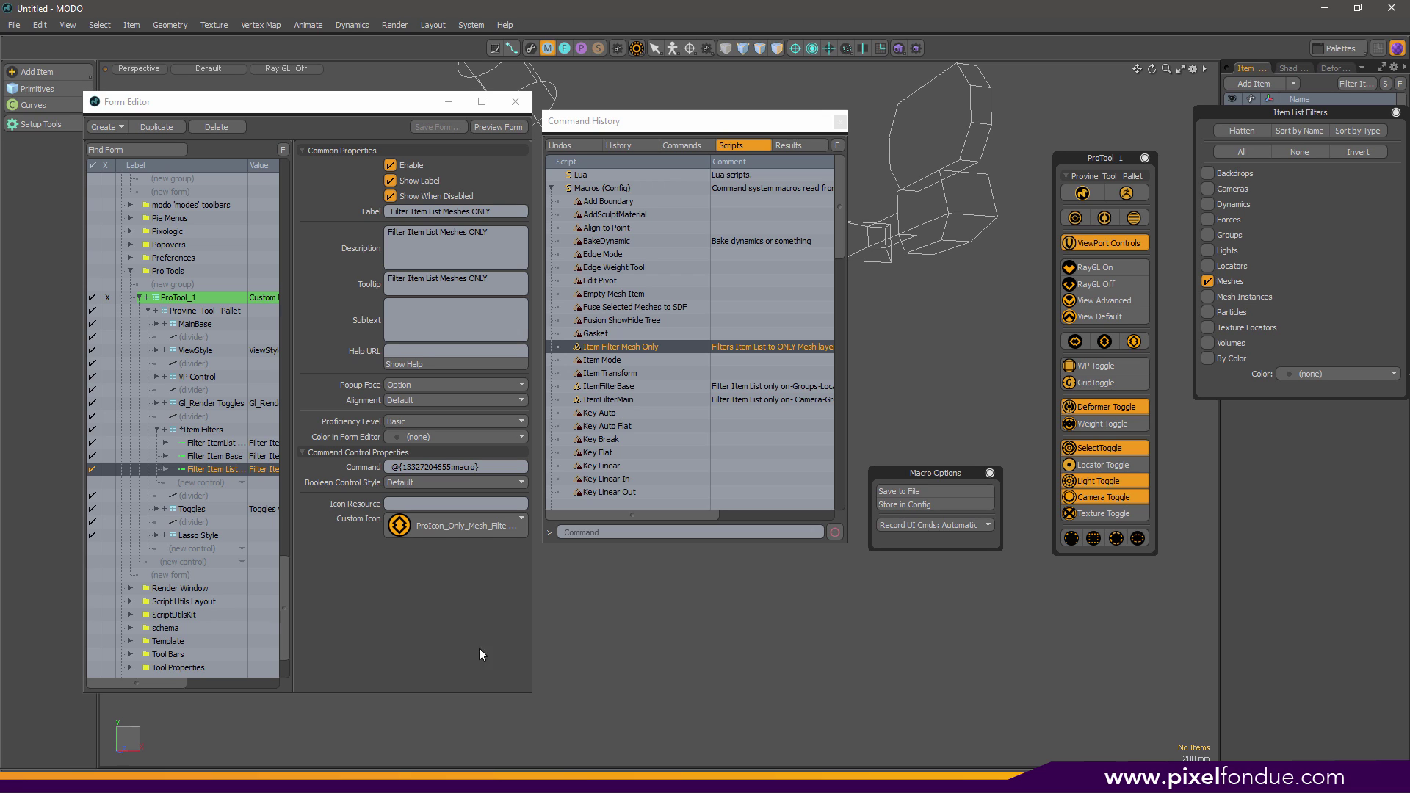
# - Close the Form Editor window and the Command History window
pyautogui.click(496, 633)
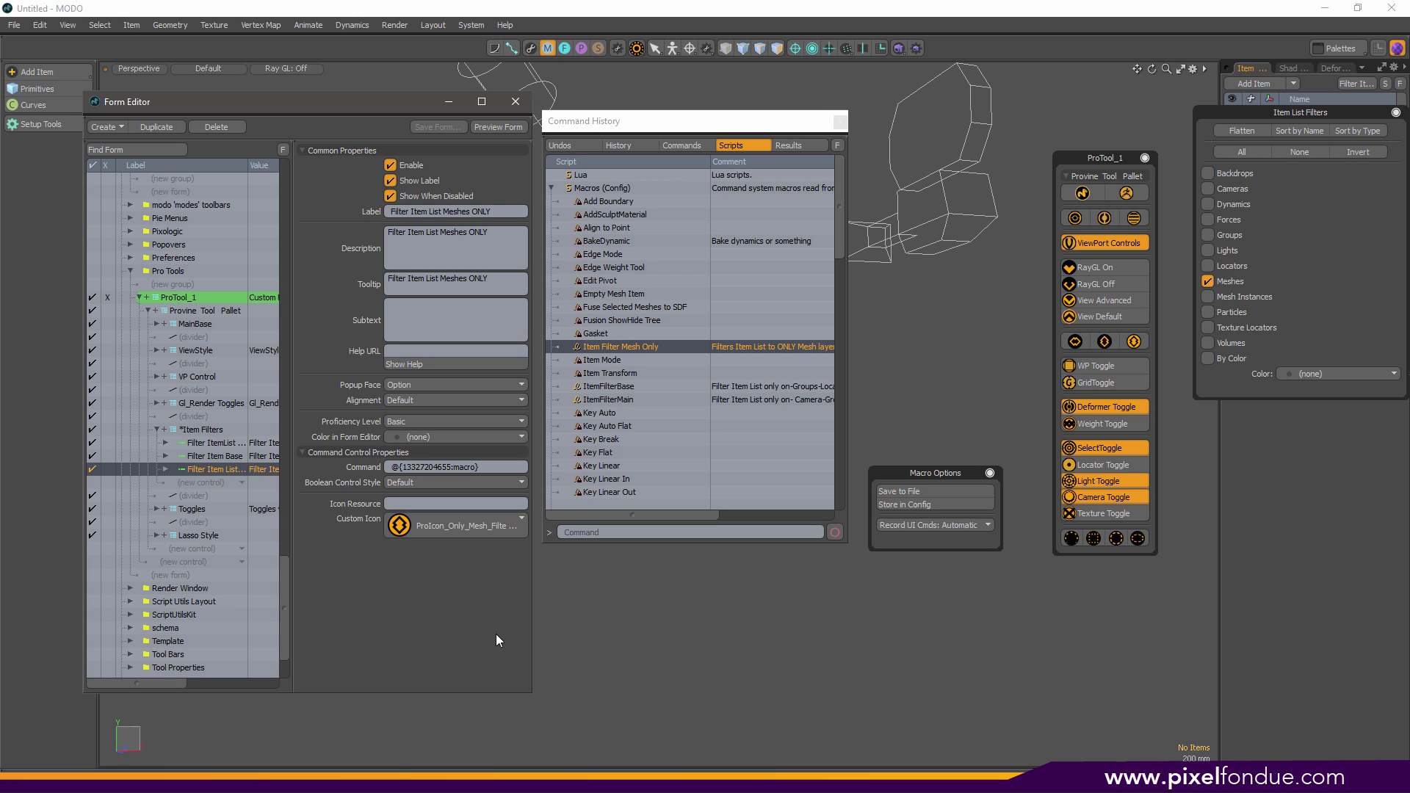
pyautogui.click(517, 106)
pyautogui.click(841, 122)
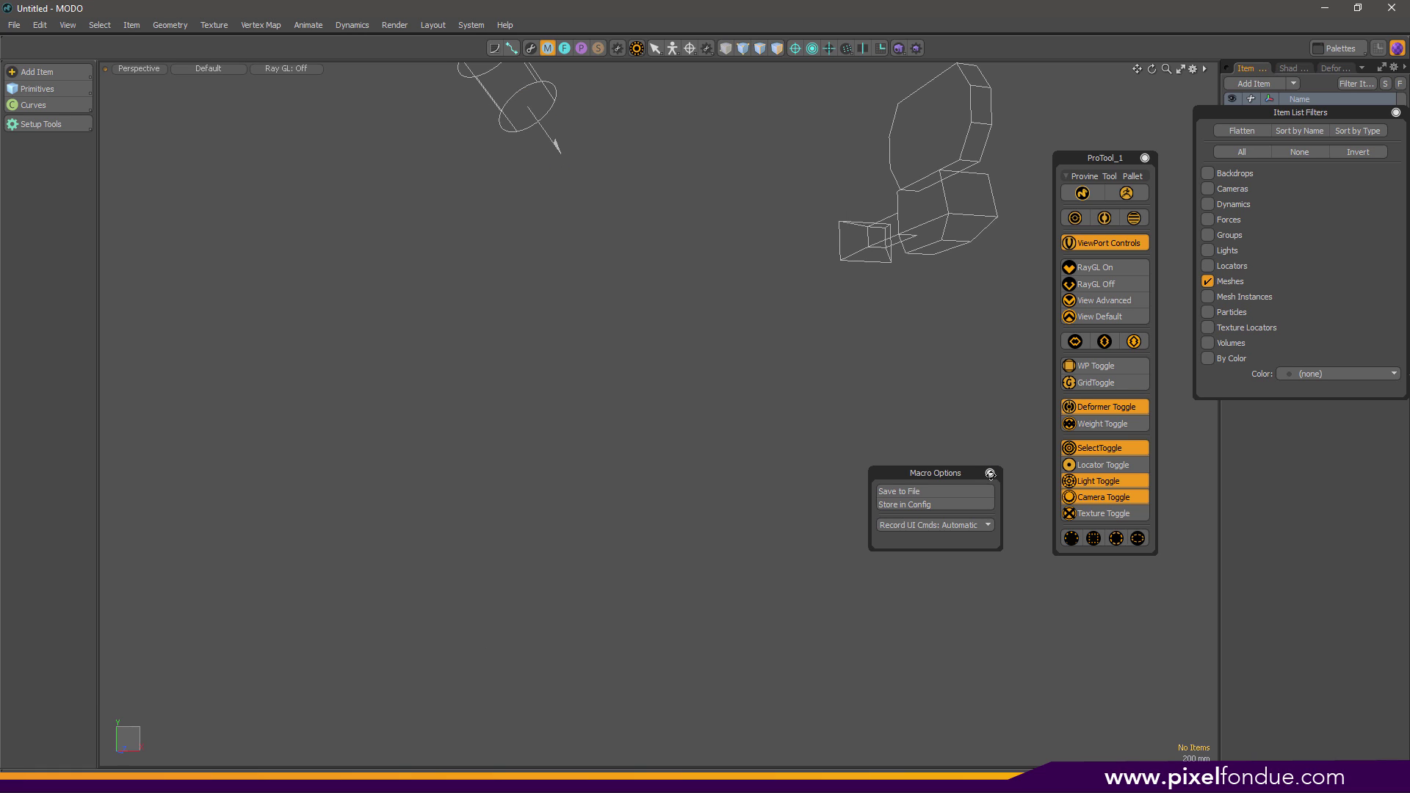
# - Close the Macro Options panel, then uncheck every item type in Item List Filters using All then None
pyautogui.click(990, 473)
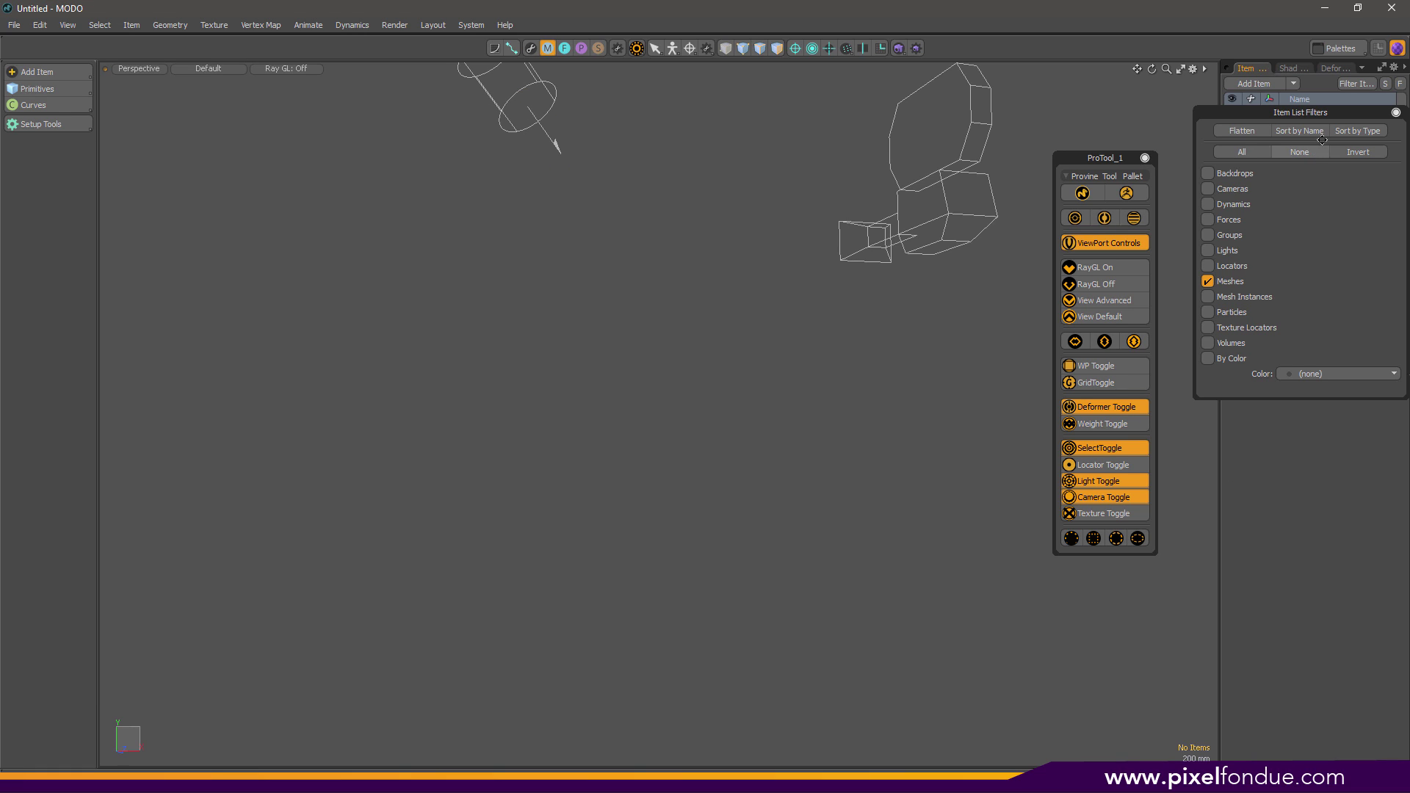
pyautogui.click(1395, 113)
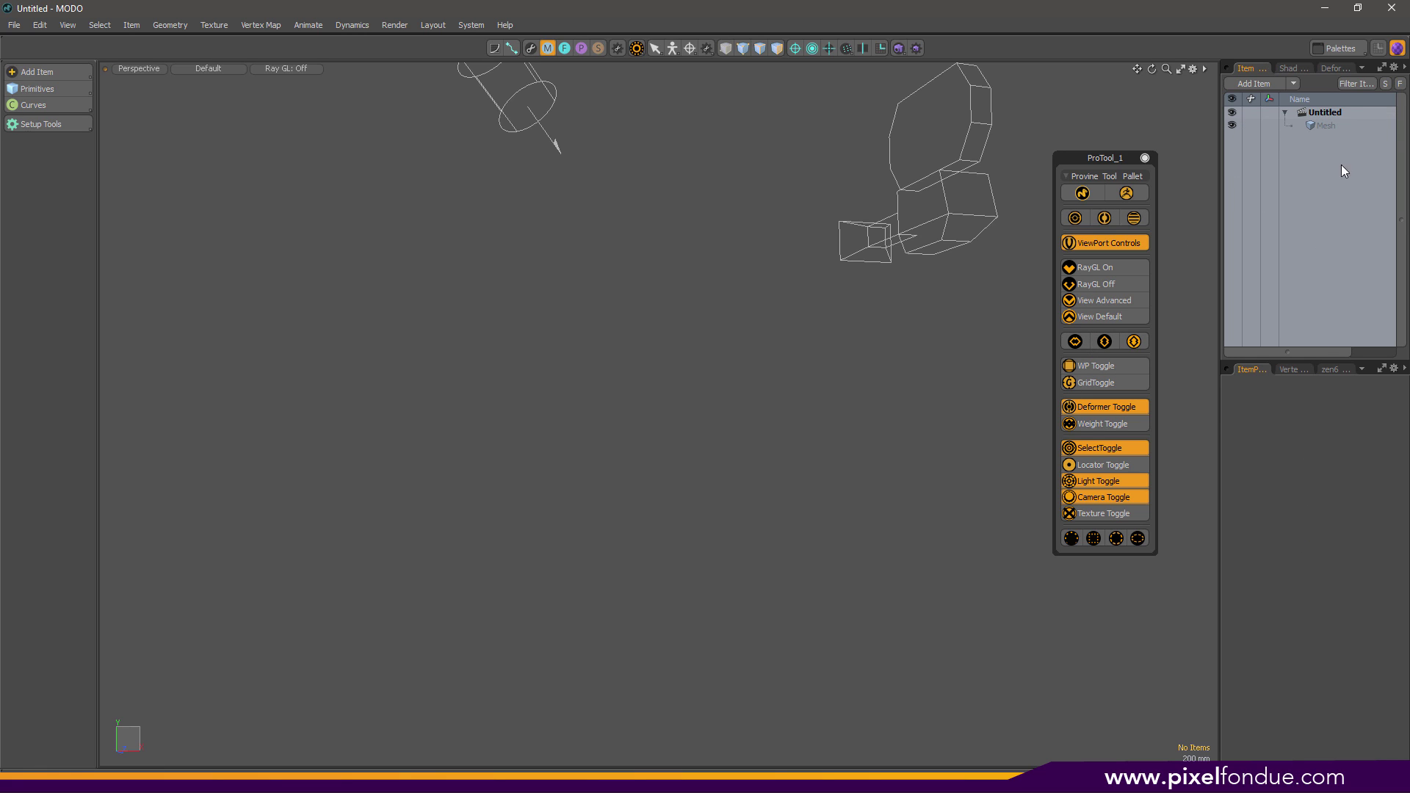
pyautogui.click(1351, 82)
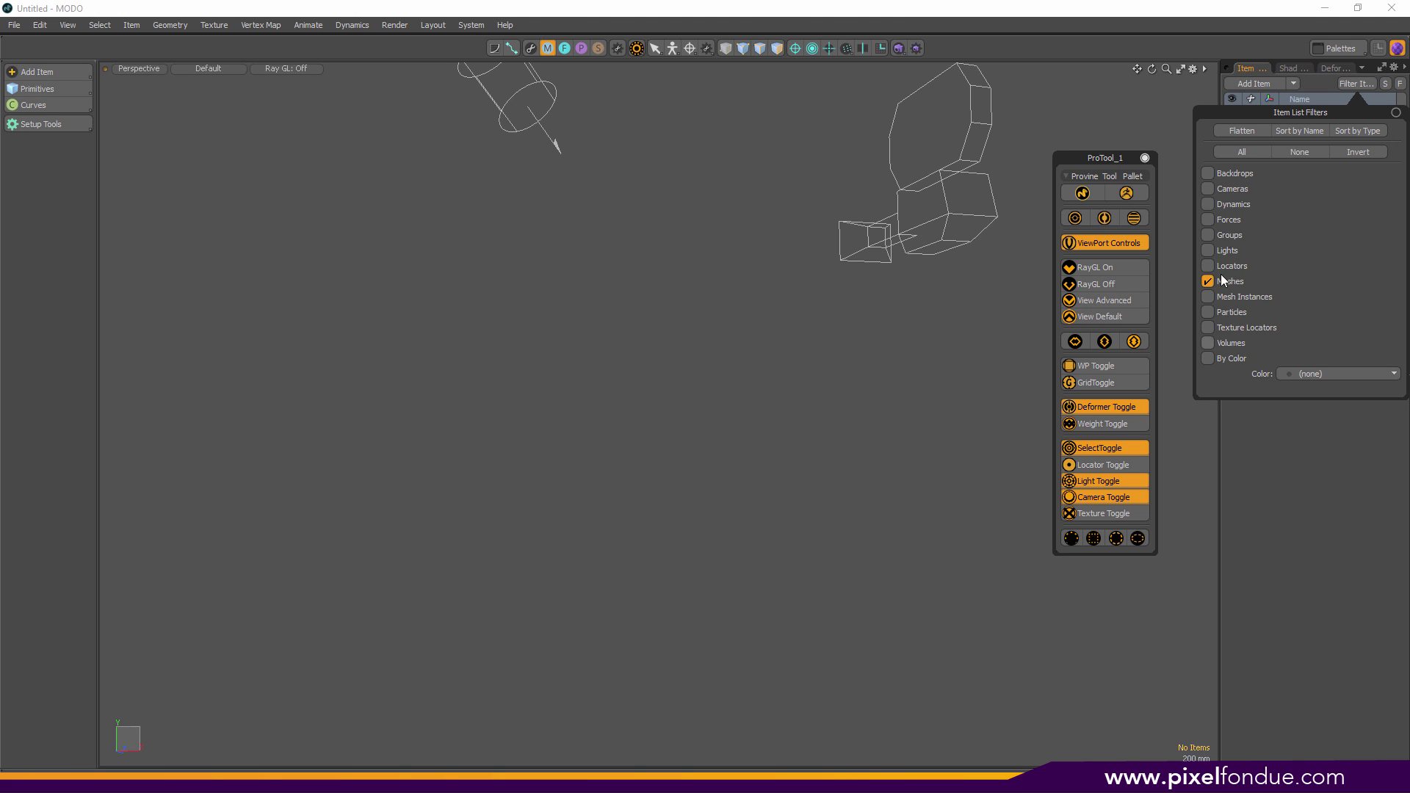
pyautogui.click(1240, 151)
pyautogui.click(1297, 153)
pyautogui.click(1076, 344)
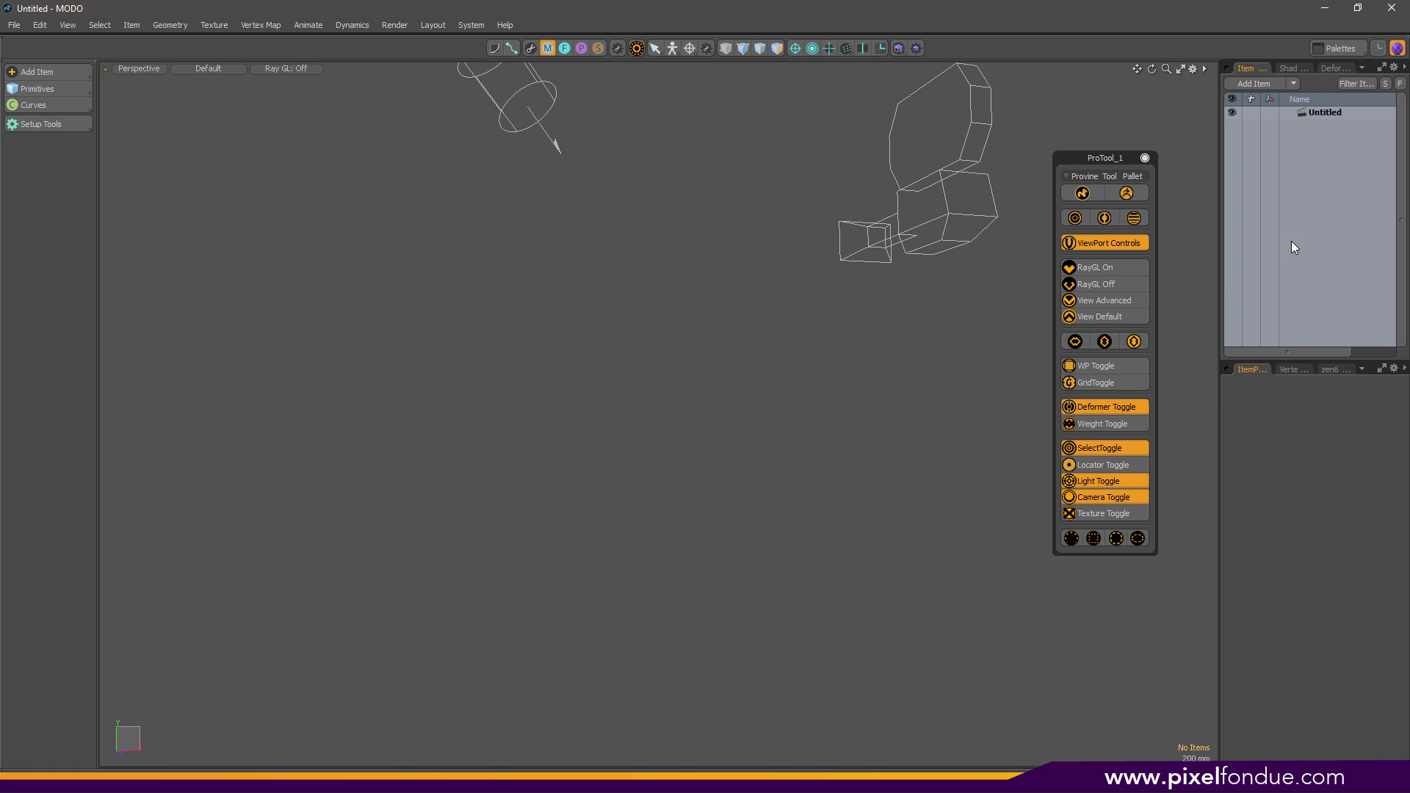
# - Apply the ProTool mesh-only, main and base filter buttons, checking Item List Filters for each
pyautogui.click(1109, 347)
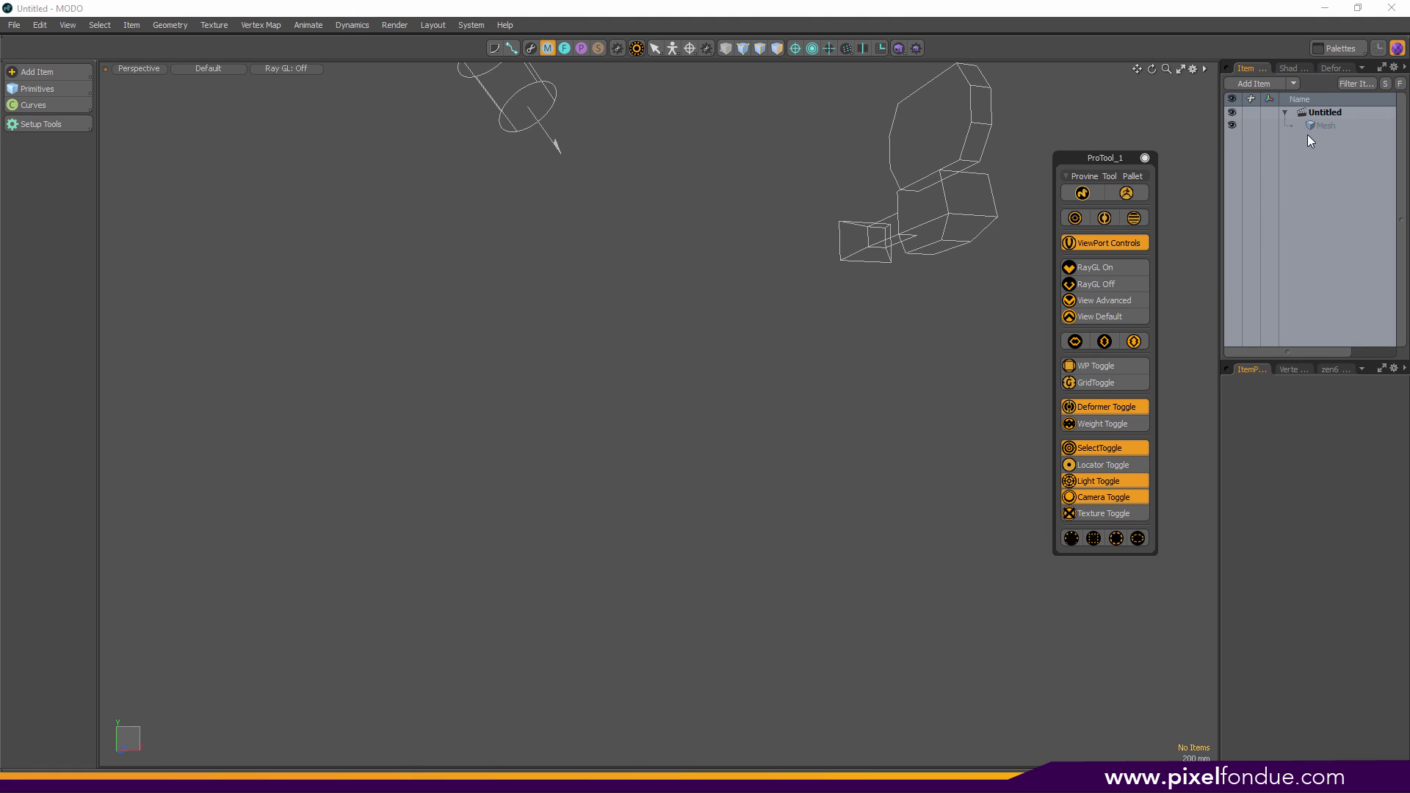
pyautogui.click(1363, 83)
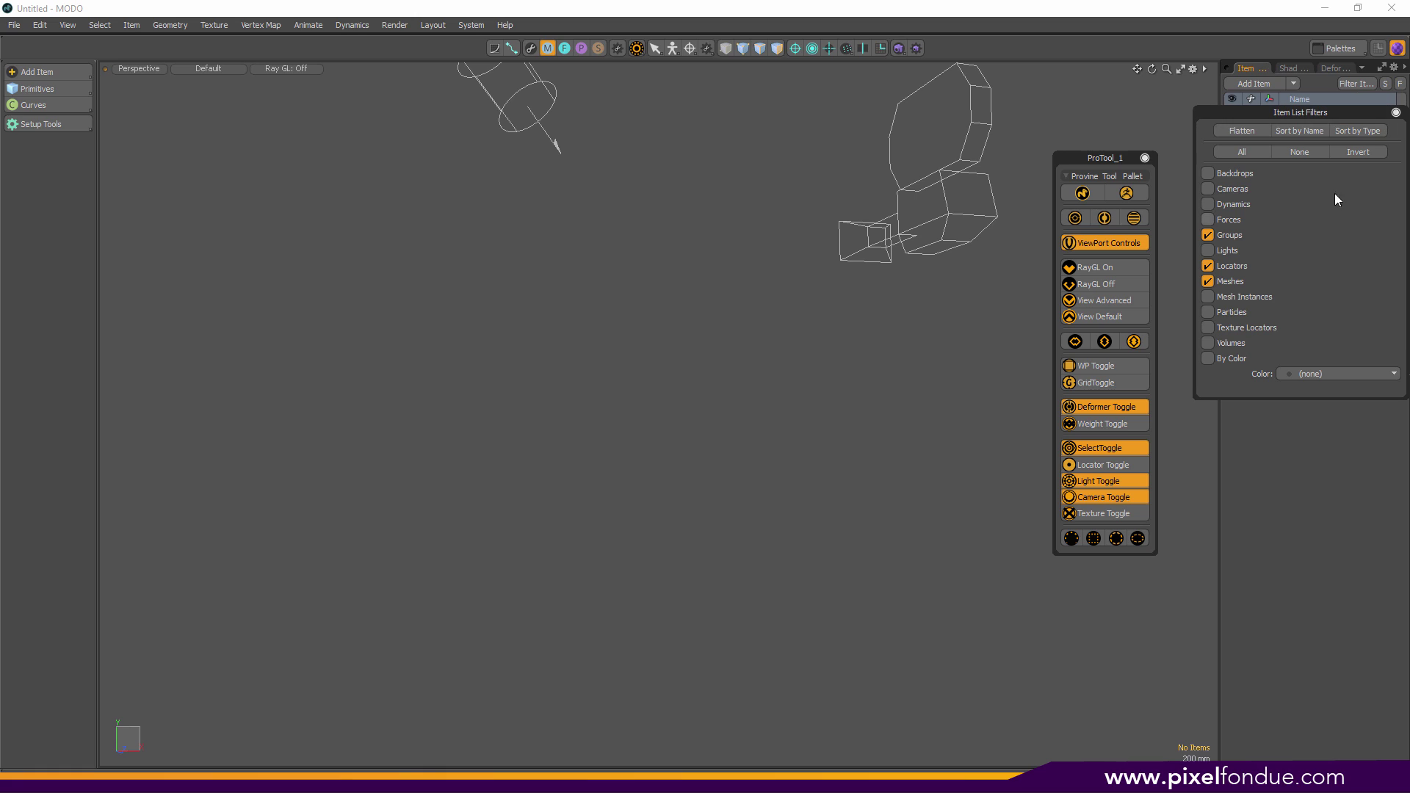
pyautogui.moveTo(1334, 112); pyautogui.dragTo(1331, 148)
pyautogui.click(1076, 341)
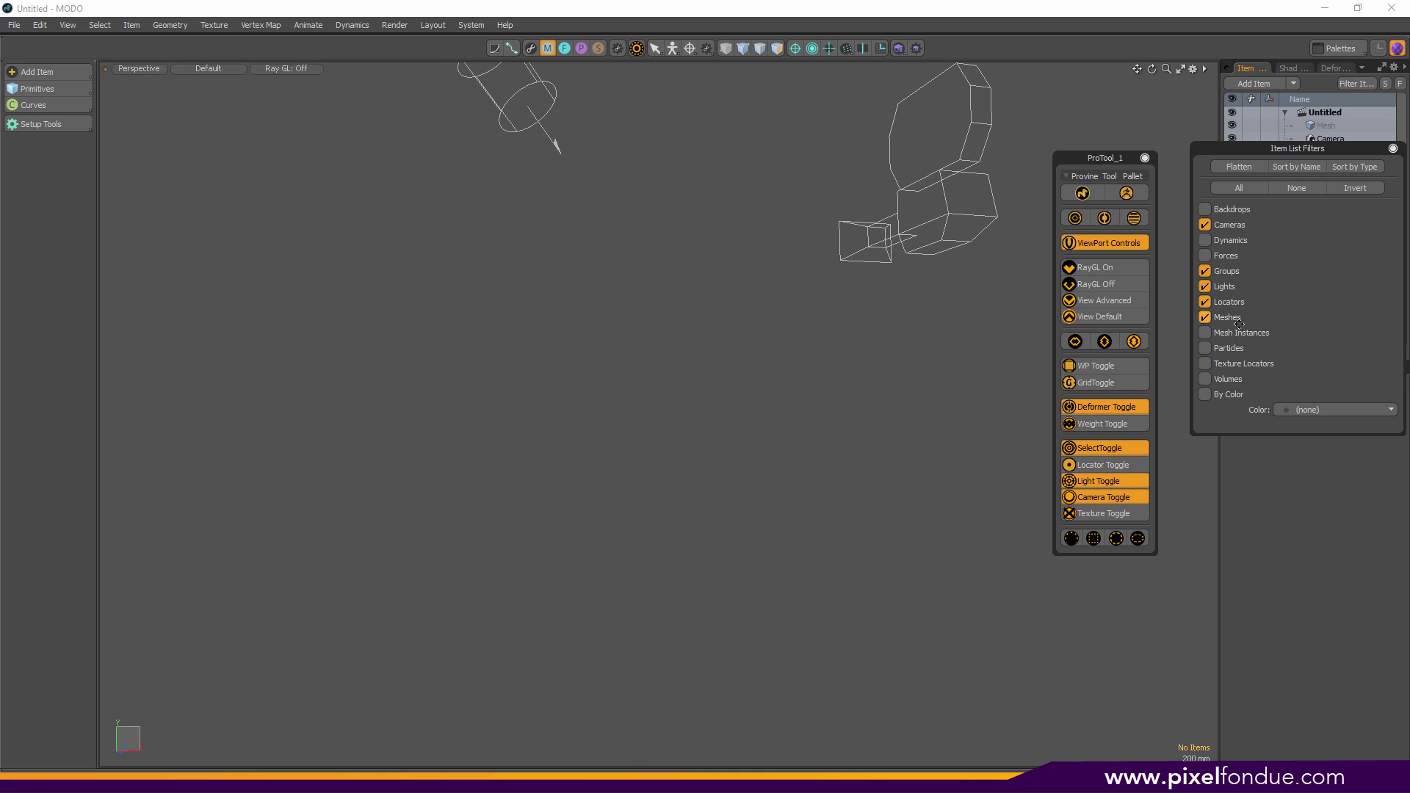
pyautogui.click(1104, 343)
pyautogui.click(1135, 343)
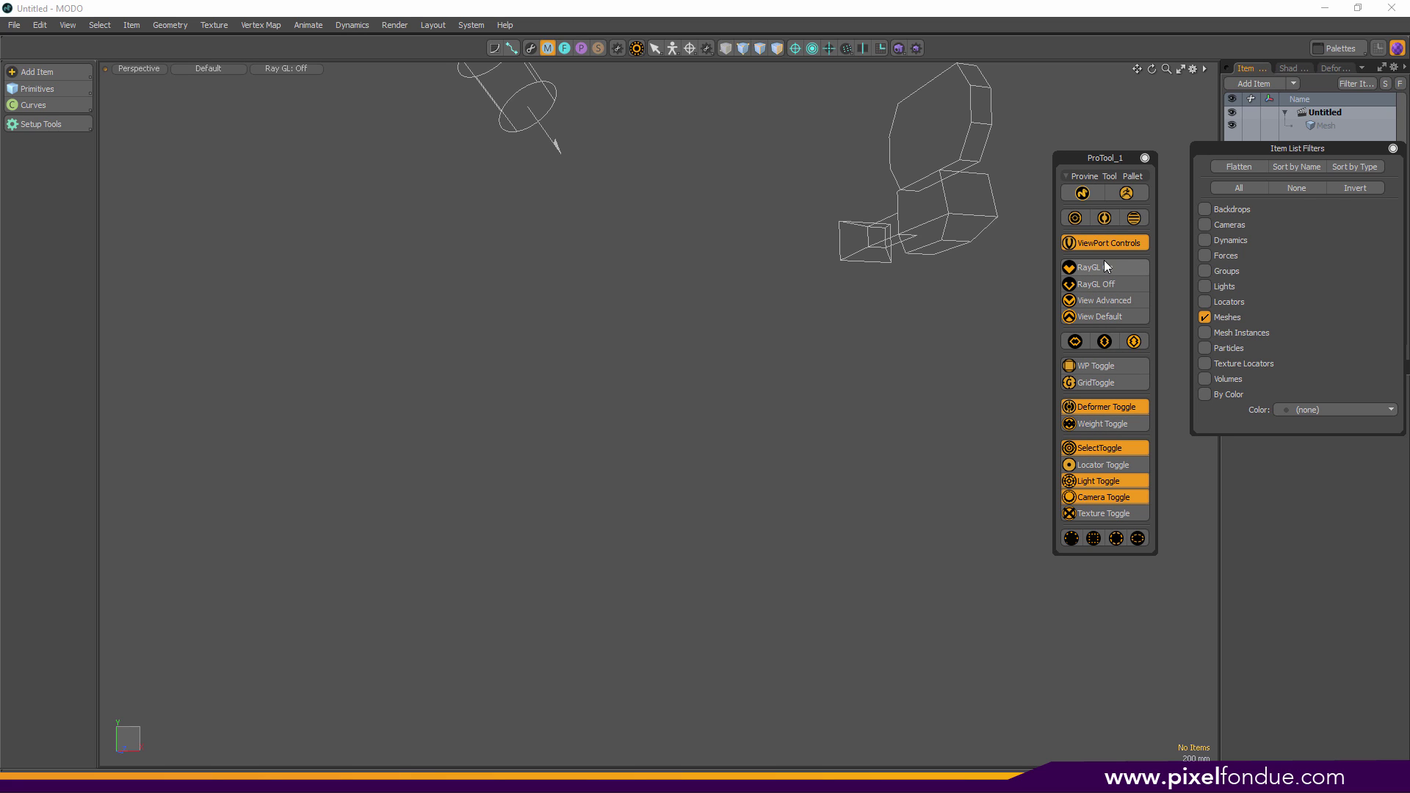
# - Open the Form Editor from System and use Find Form to select the palette's *Item Filters group
pyautogui.click(473, 26)
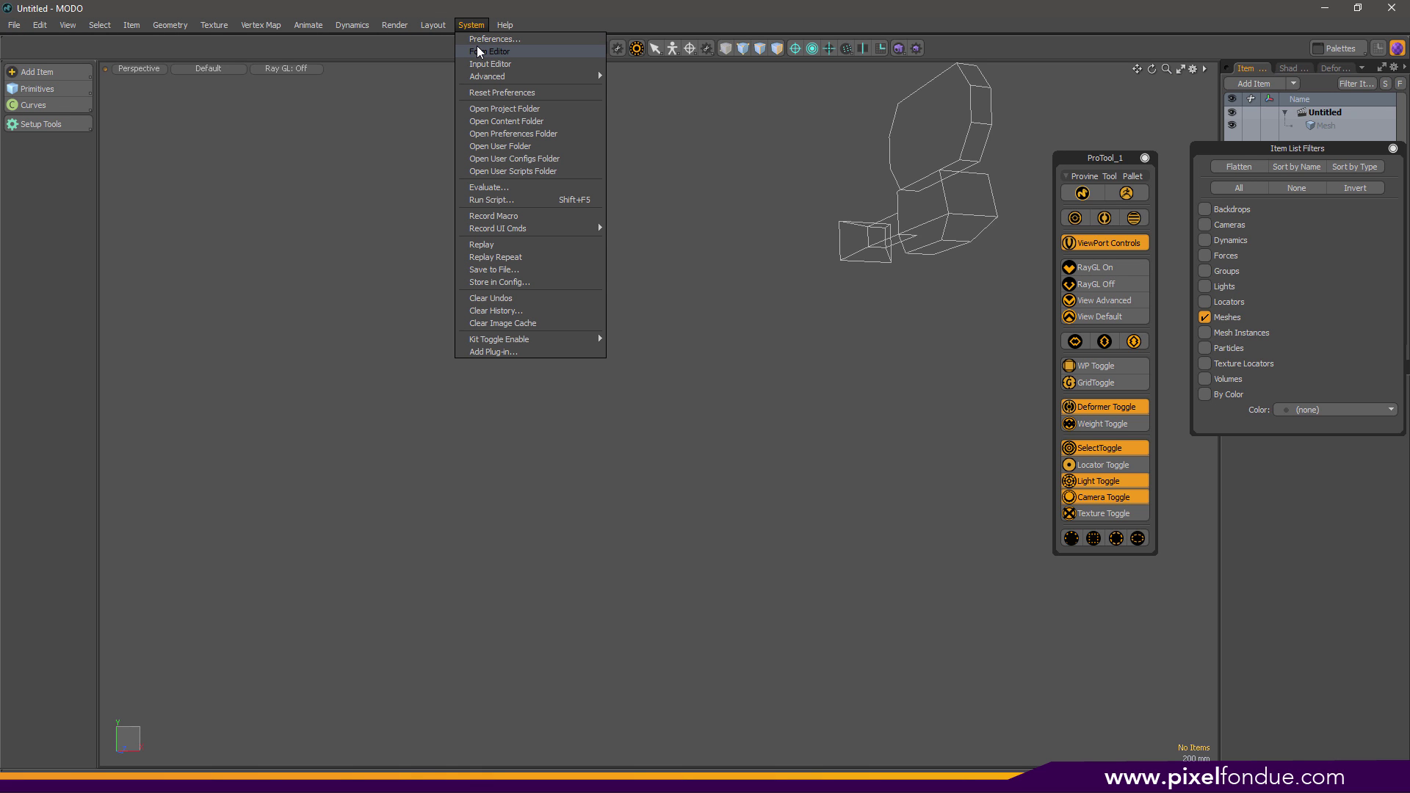
pyautogui.click(485, 51)
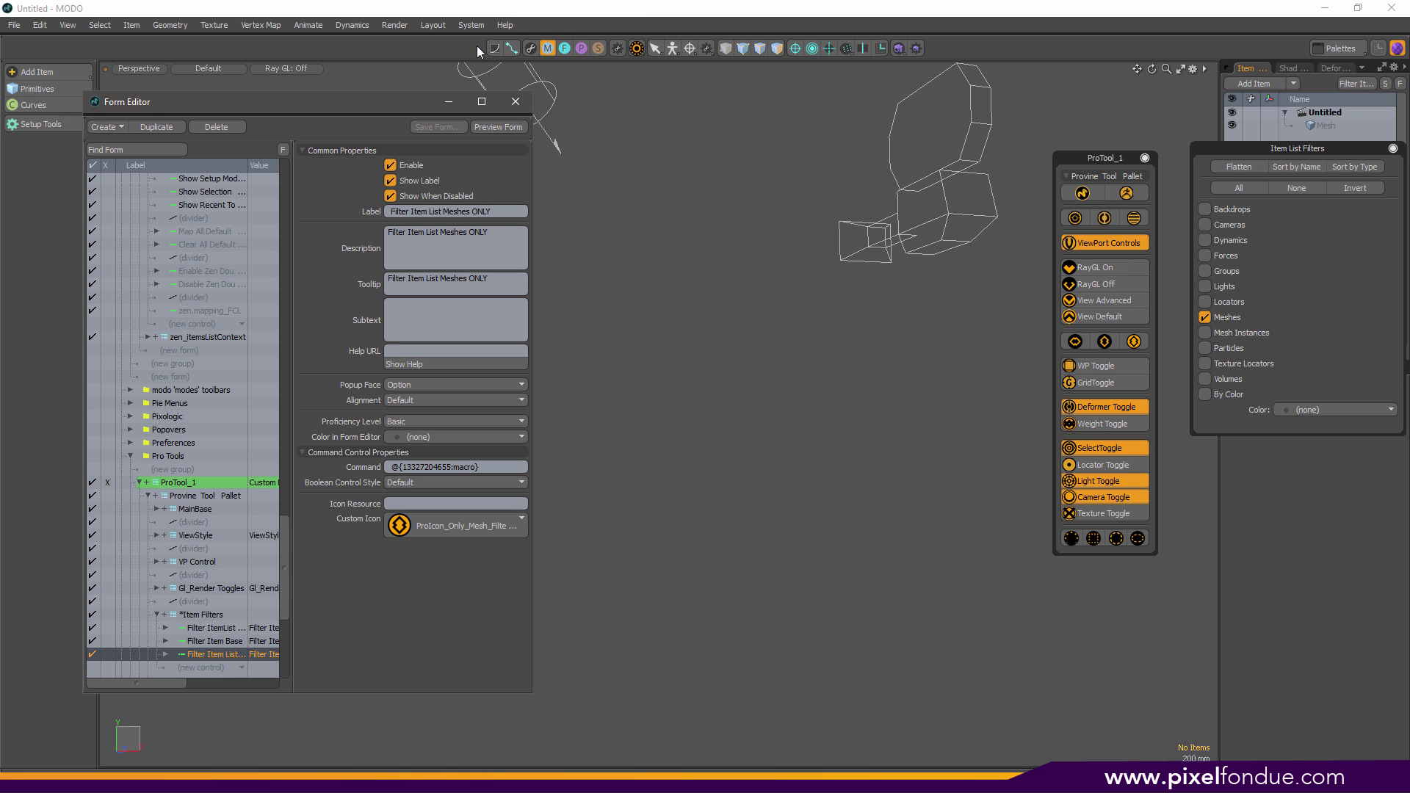
pyautogui.click(153, 149)
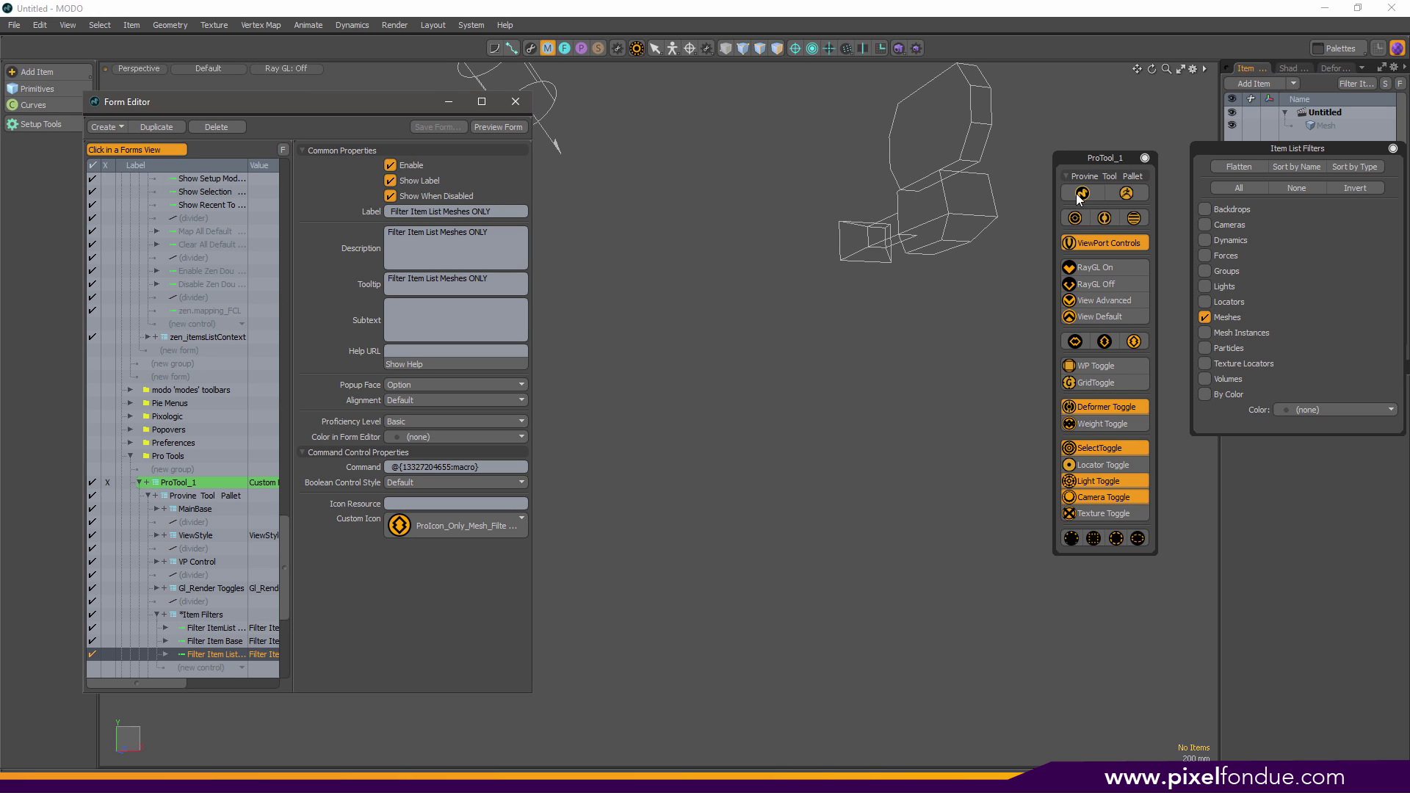
pyautogui.click(1104, 340)
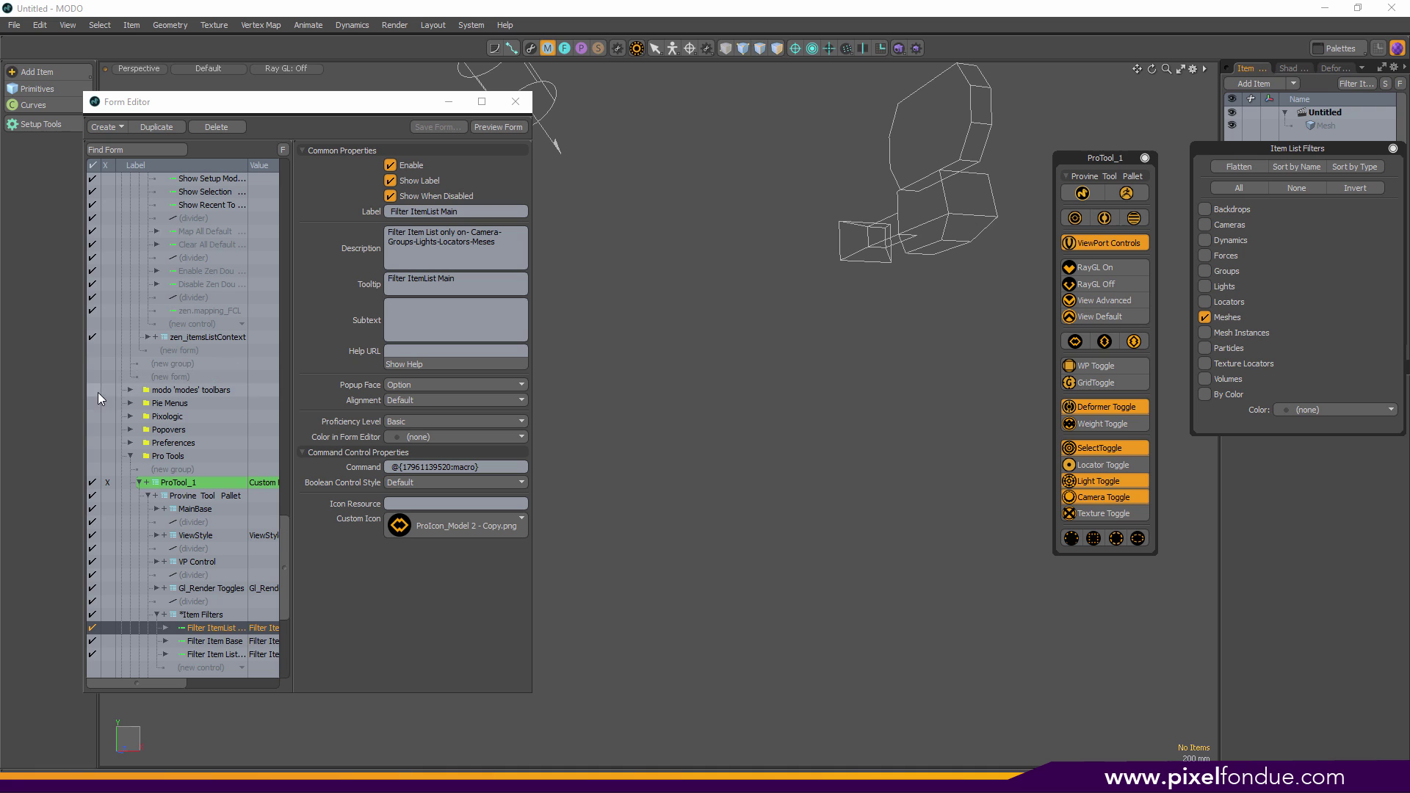
pyautogui.scroll(-4, 253, 407)
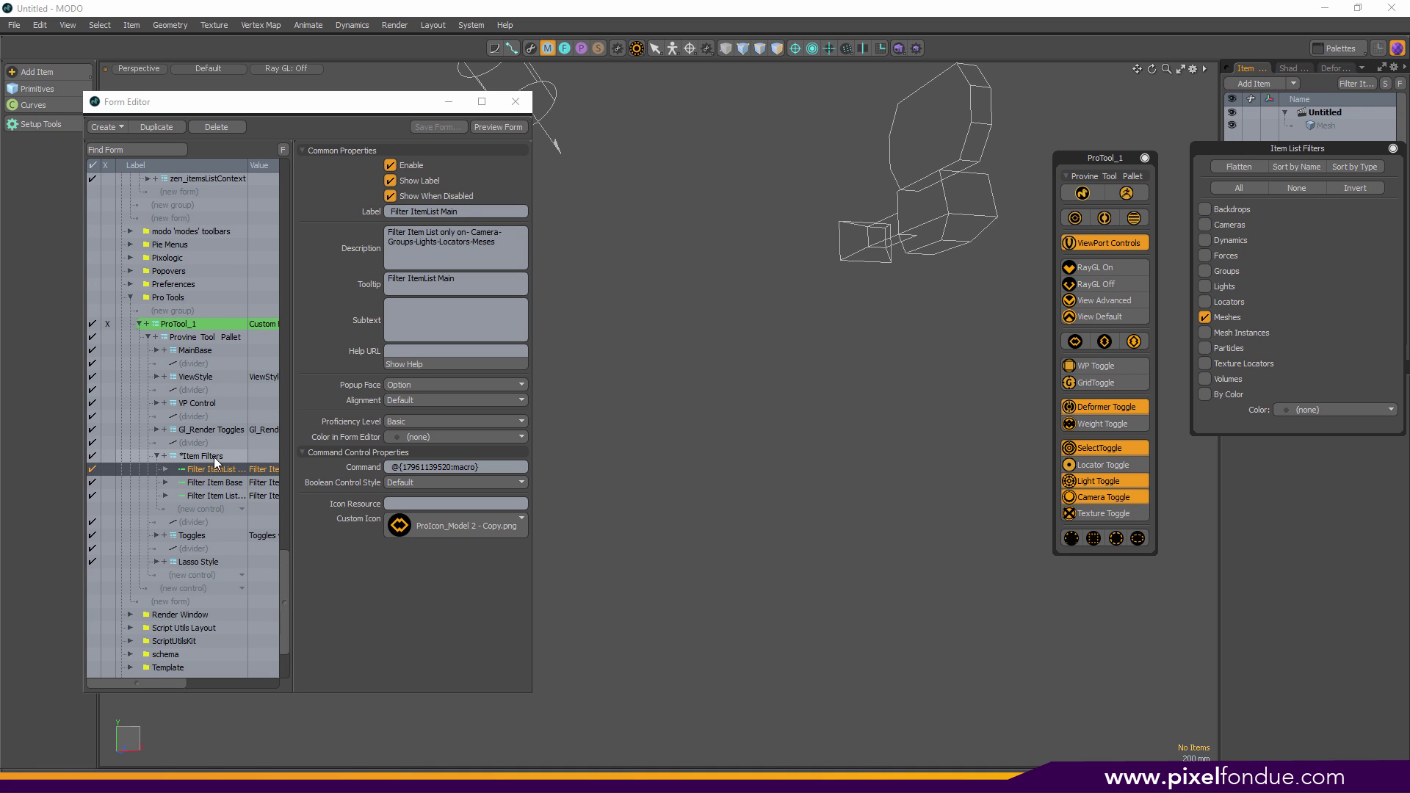
pyautogui.click(213, 456)
pyautogui.click(157, 456)
pyautogui.click(157, 456)
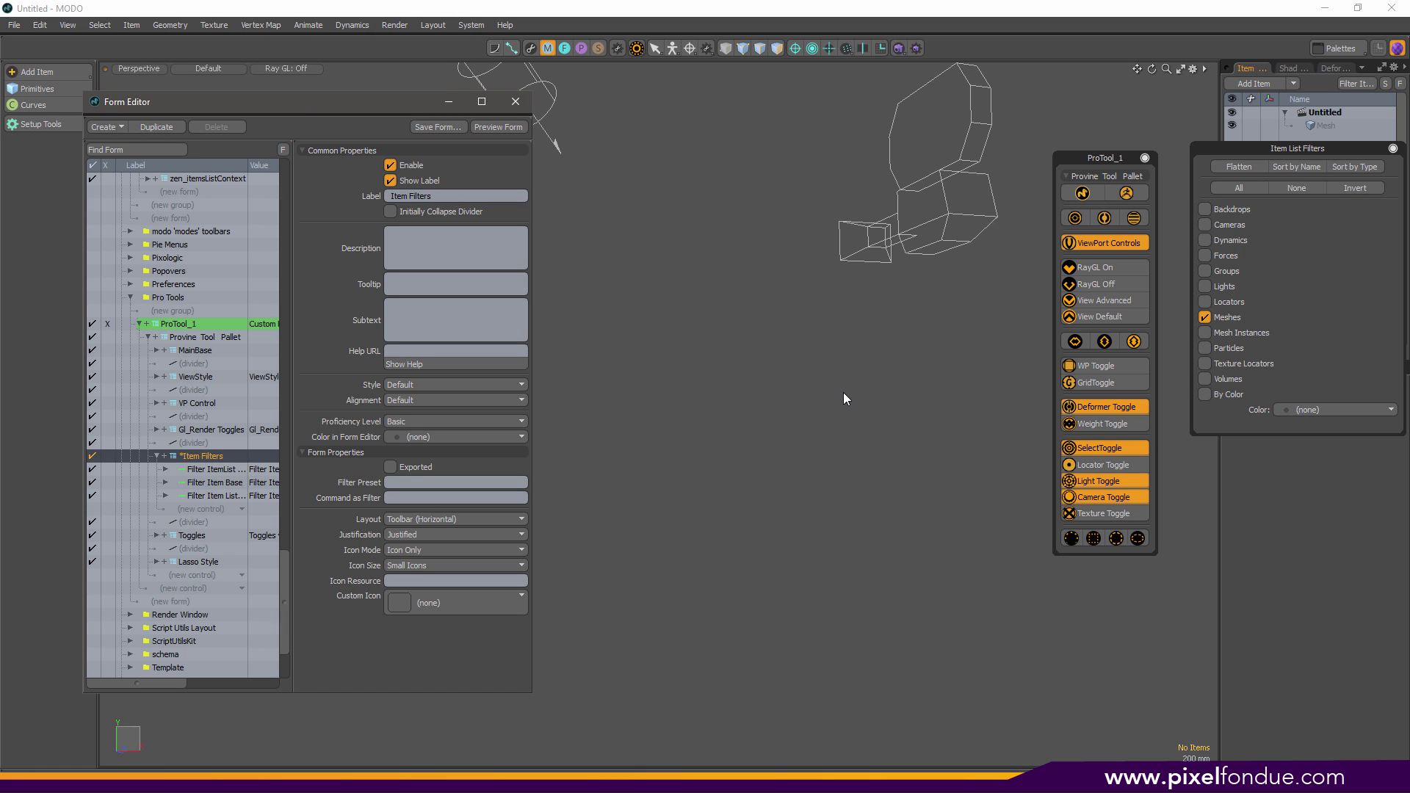
# - Open Command History with F5, browse Undos, History and Commands, then start recording from Scripts
pyautogui.press('F5')
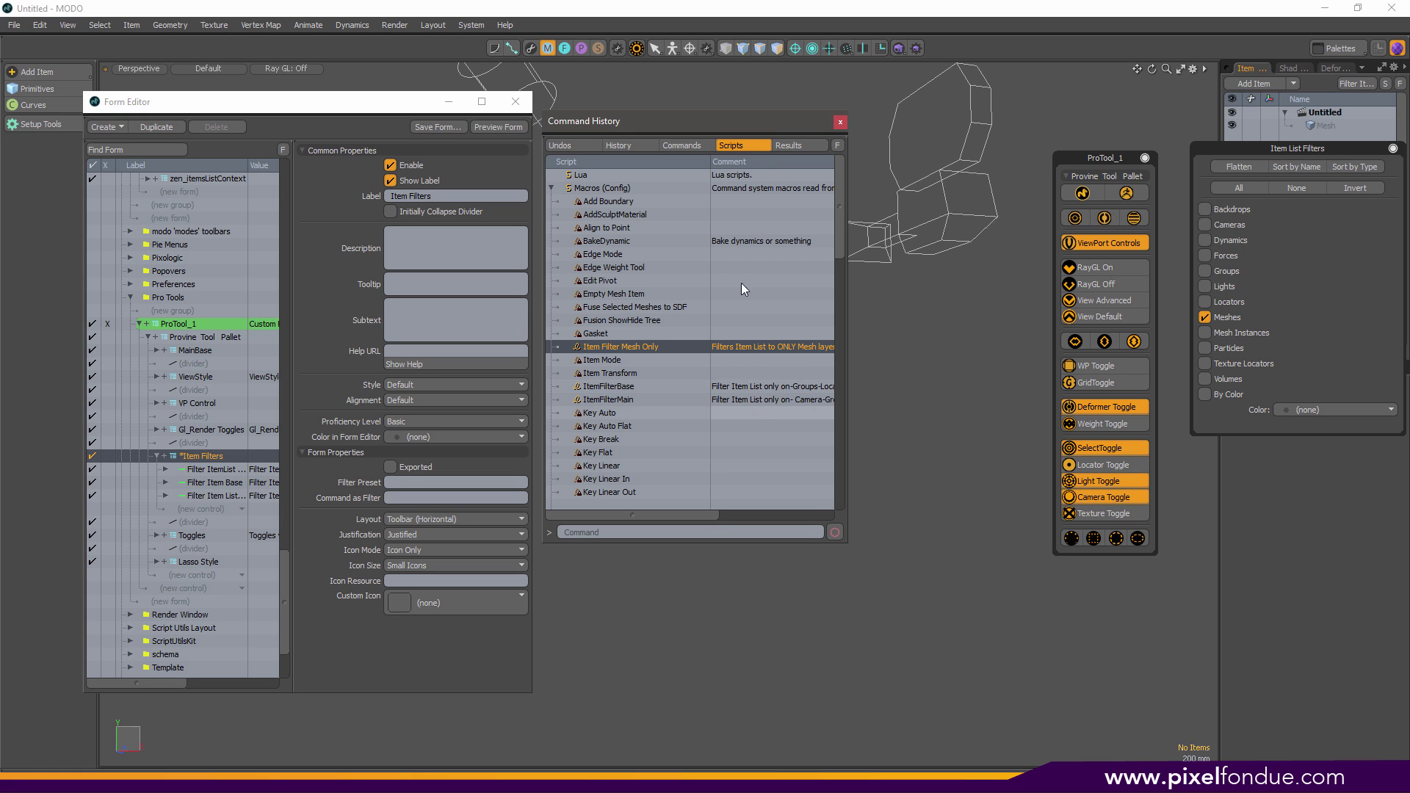
pyautogui.moveTo(756, 121); pyautogui.dragTo(796, 143)
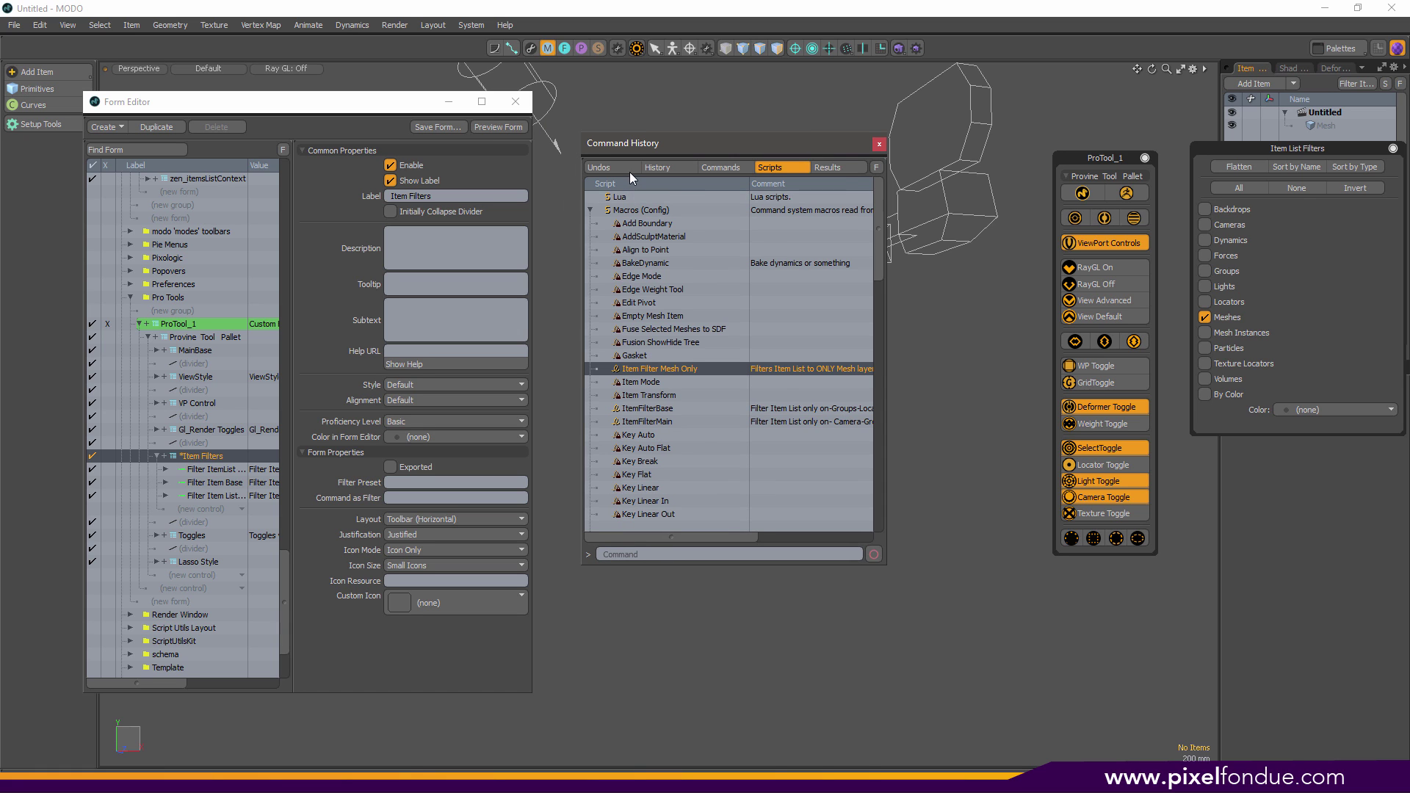
pyautogui.click(606, 166)
pyautogui.click(670, 168)
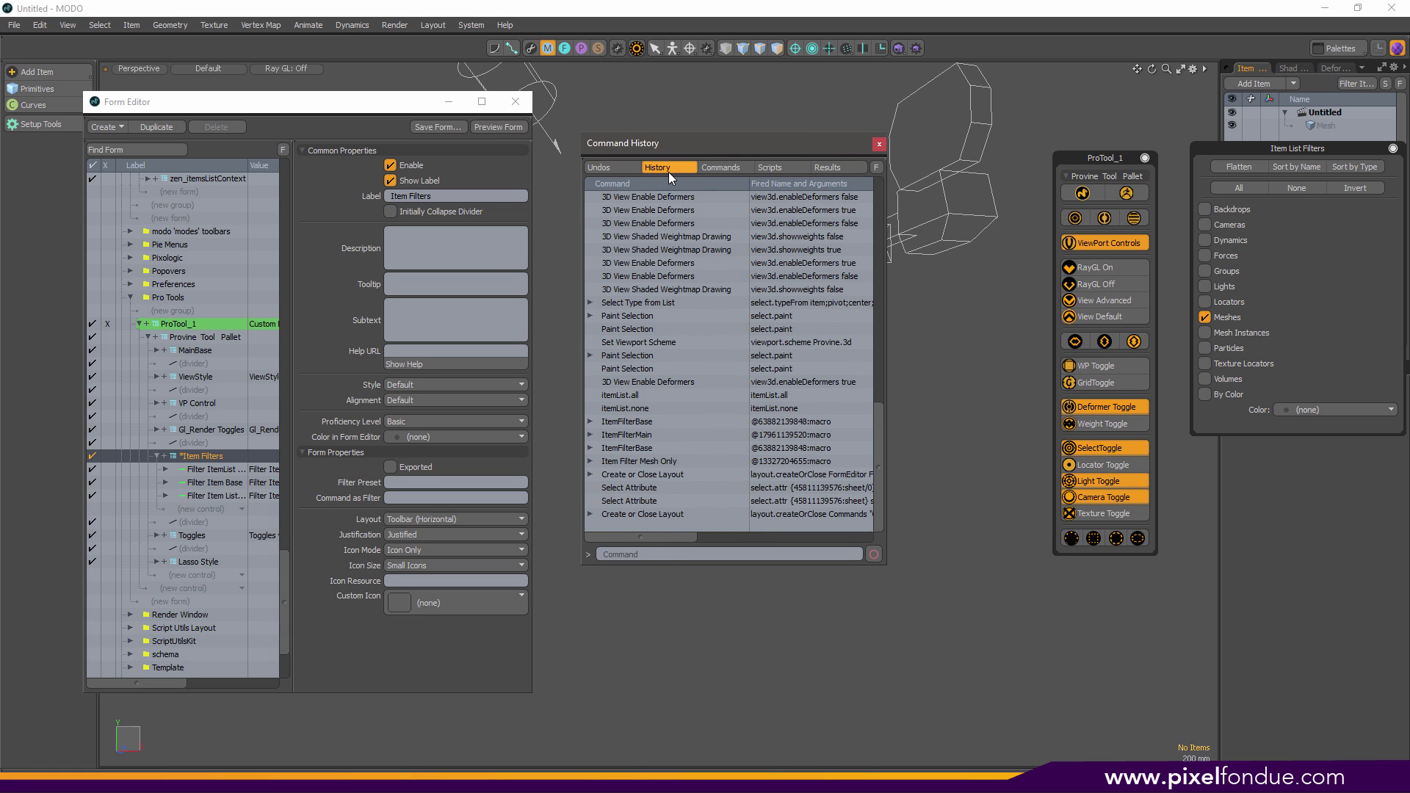
pyautogui.click(711, 166)
pyautogui.click(769, 168)
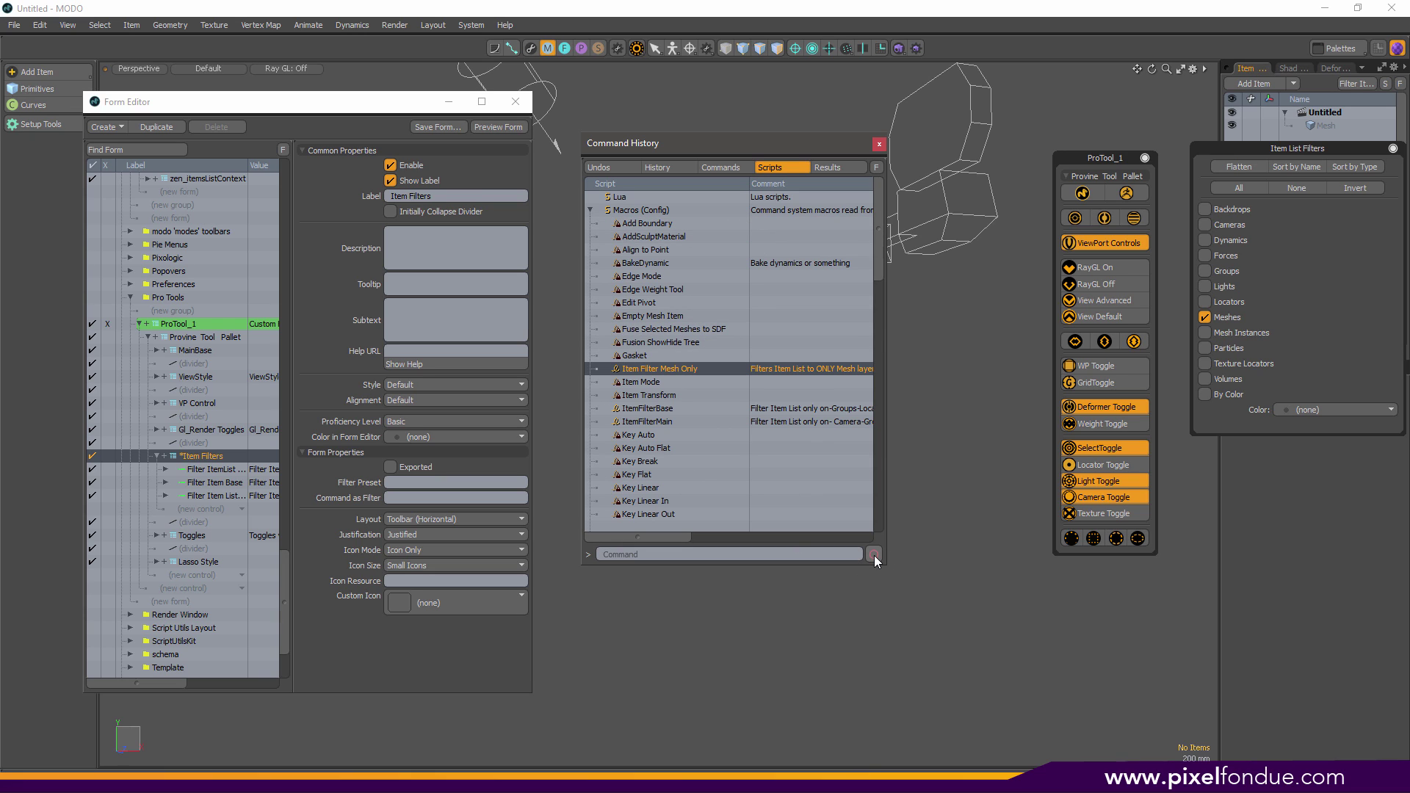
pyautogui.click(875, 558)
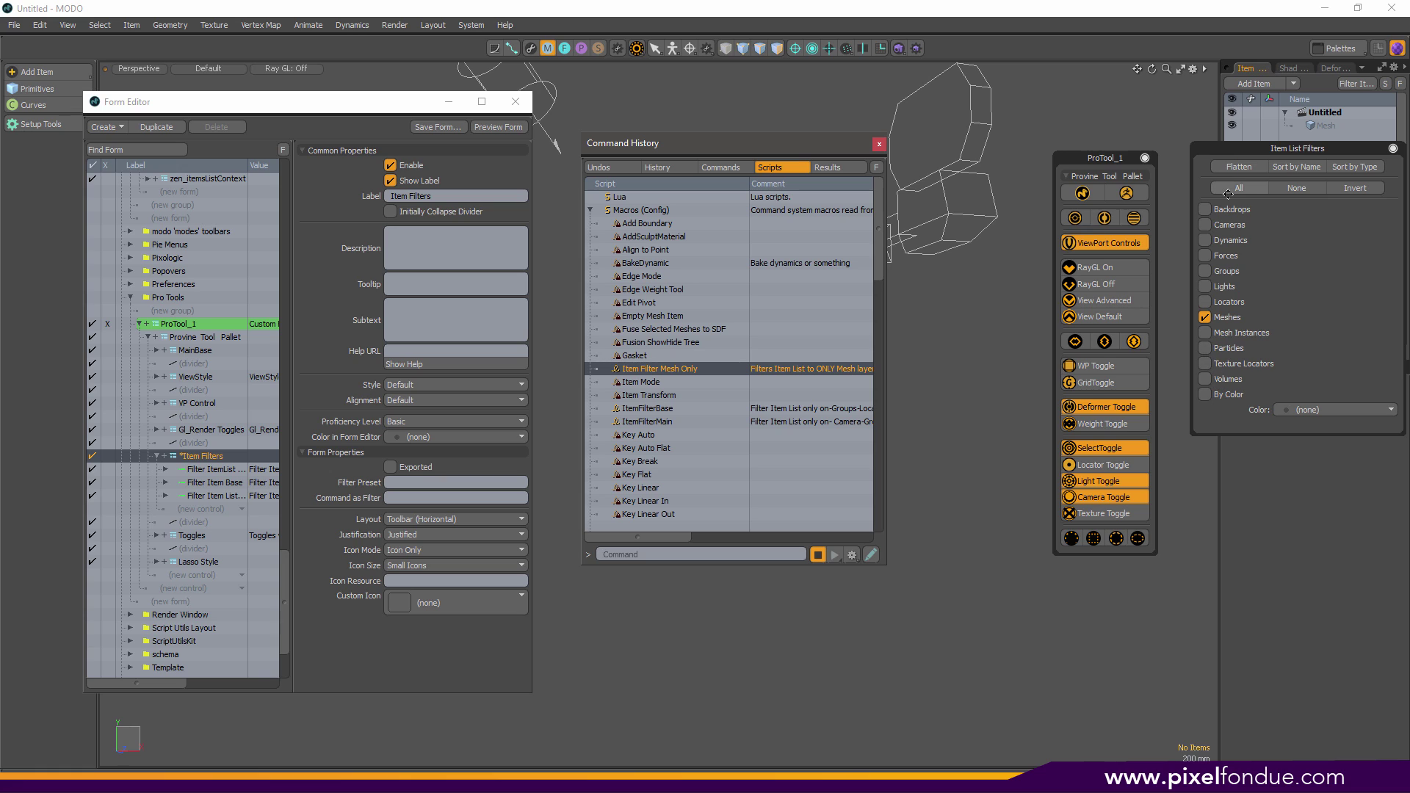
# - Record changing the item list filter to Locators only, then stop recording
pyautogui.click(1297, 184)
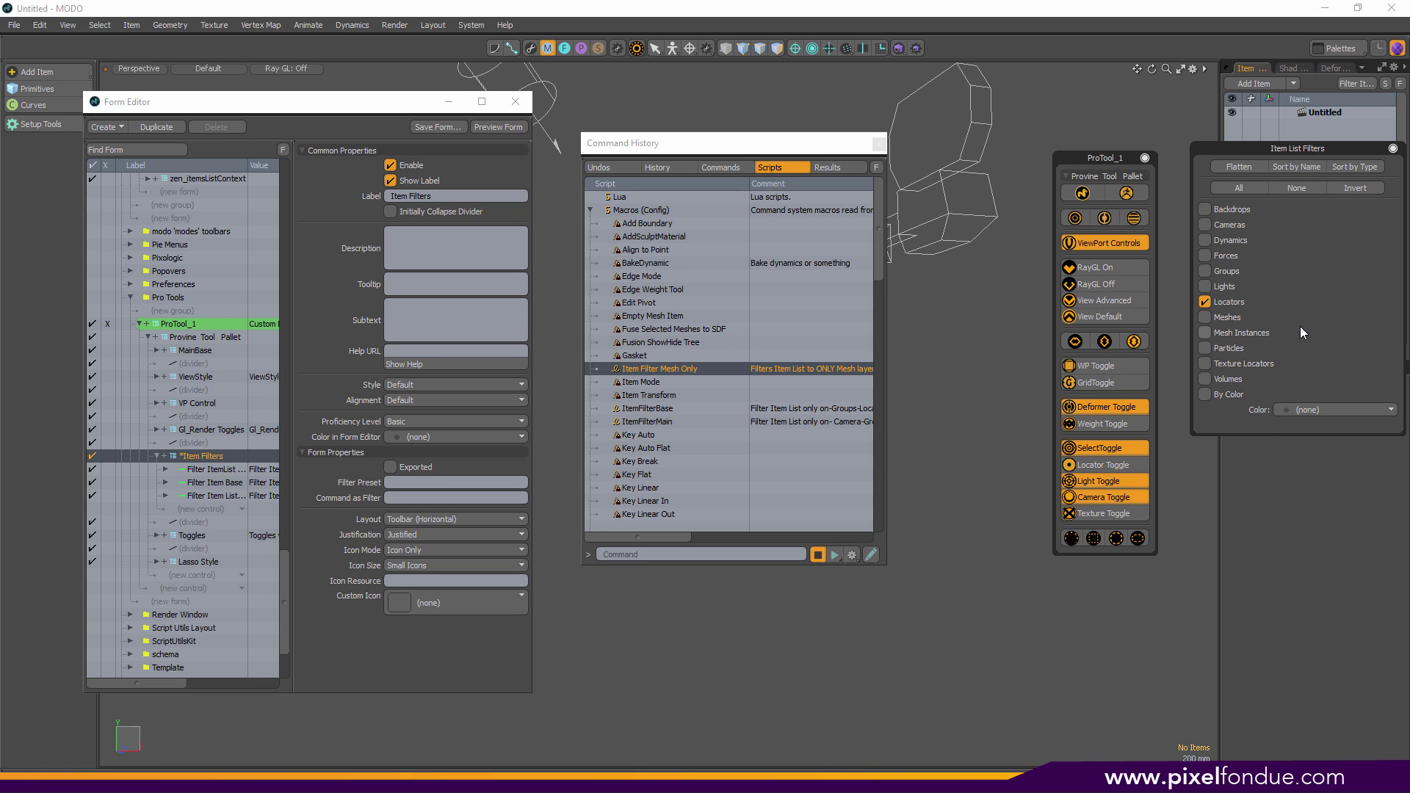
pyautogui.click(821, 553)
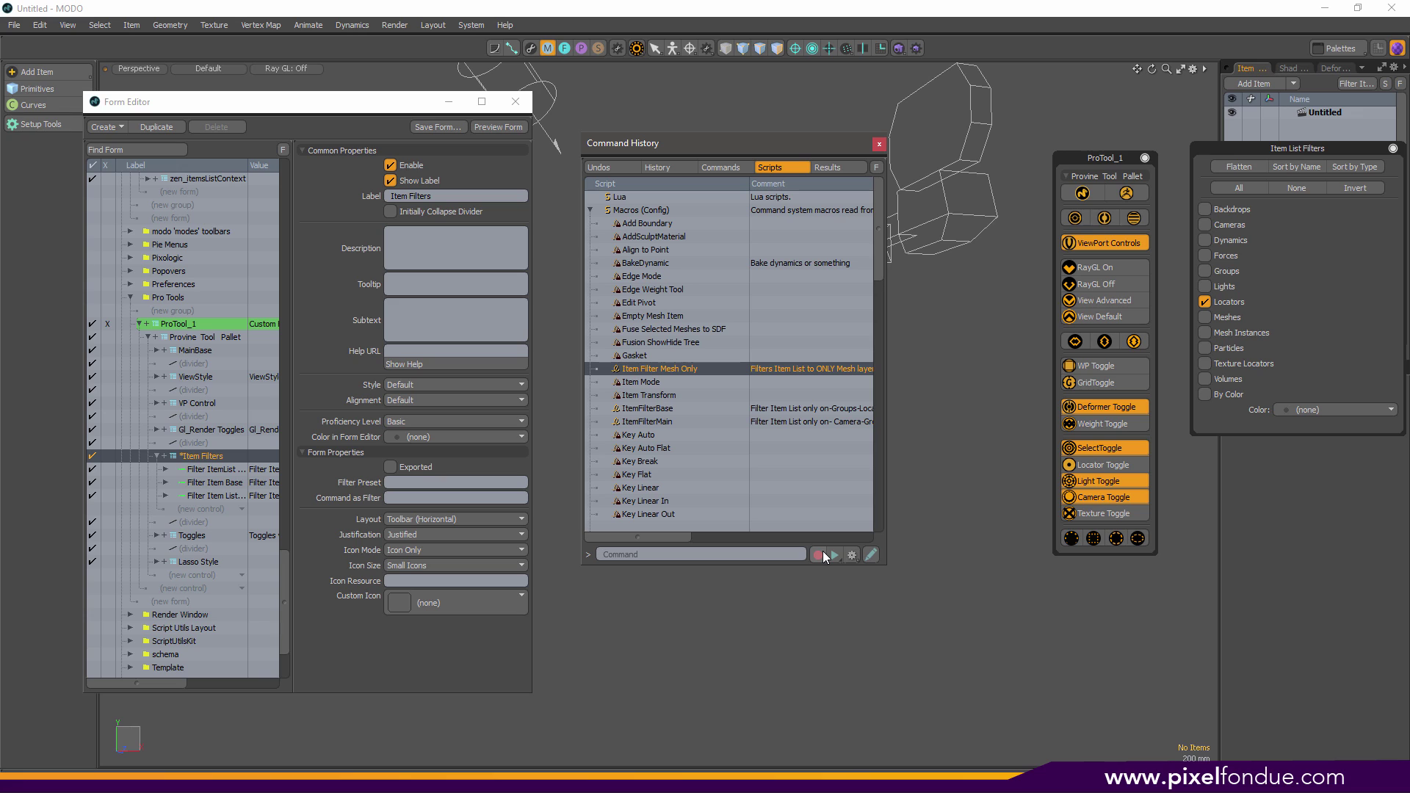
# - Store the recorded macro in the config under the name Item Filter Locator Only
pyautogui.click(852, 555)
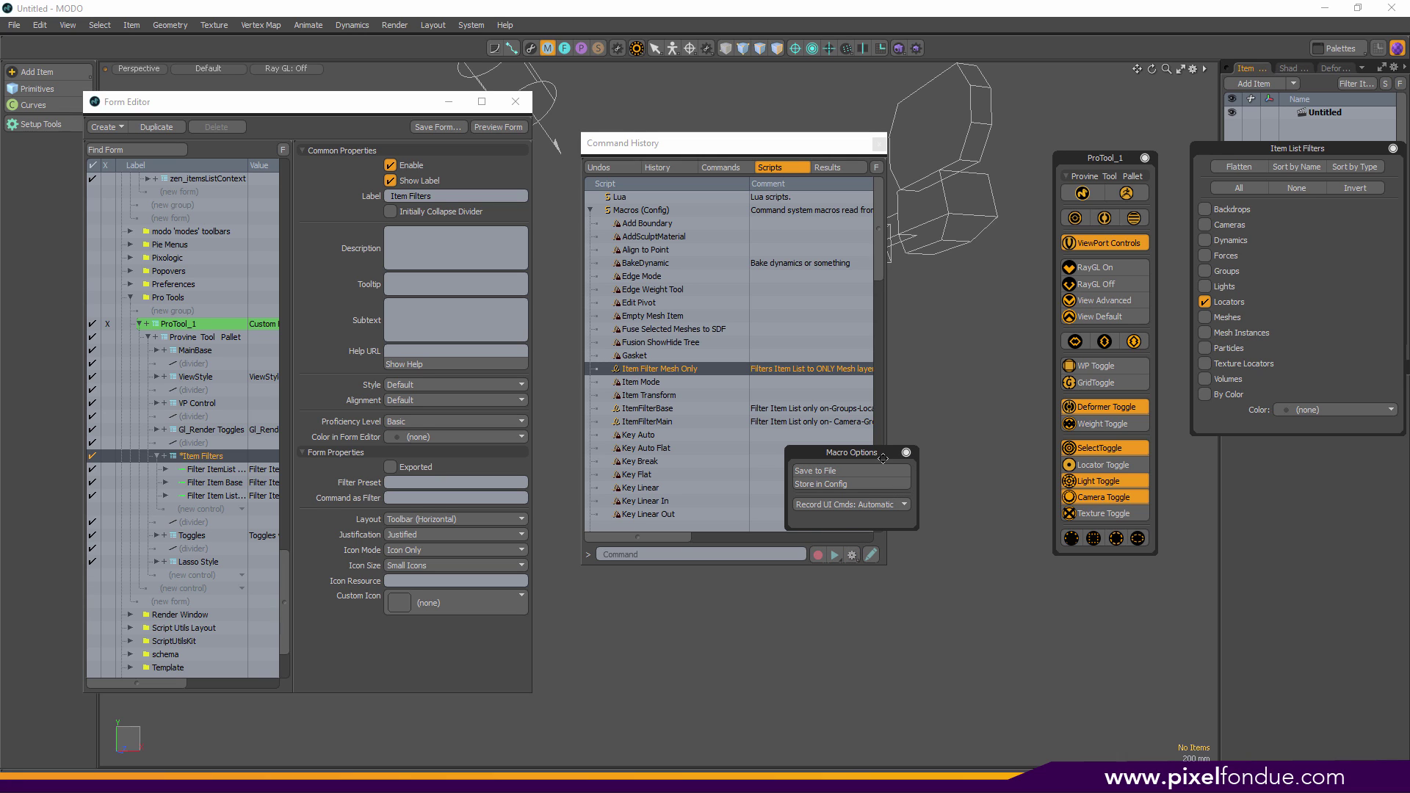
pyautogui.moveTo(880, 456); pyautogui.dragTo(970, 421)
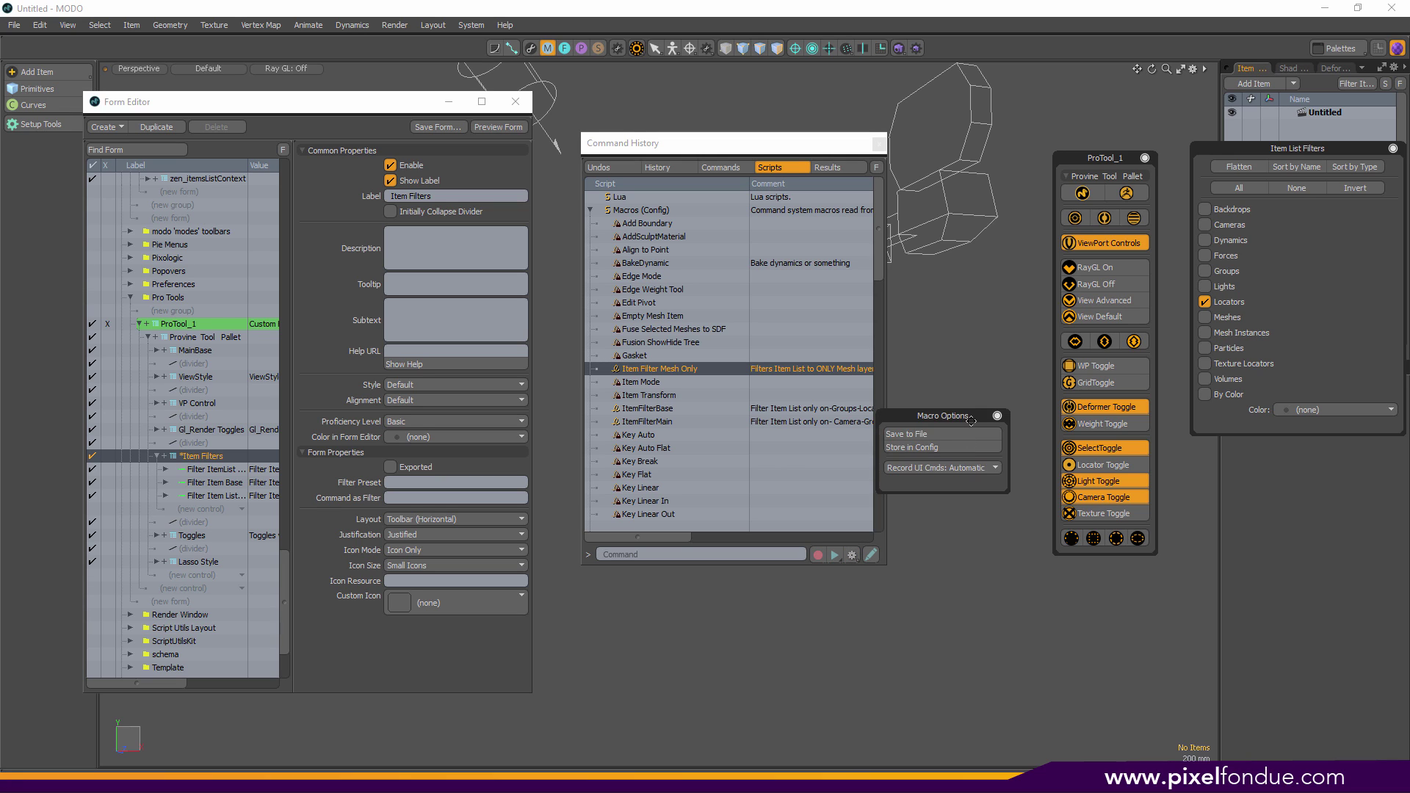
pyautogui.click(923, 447)
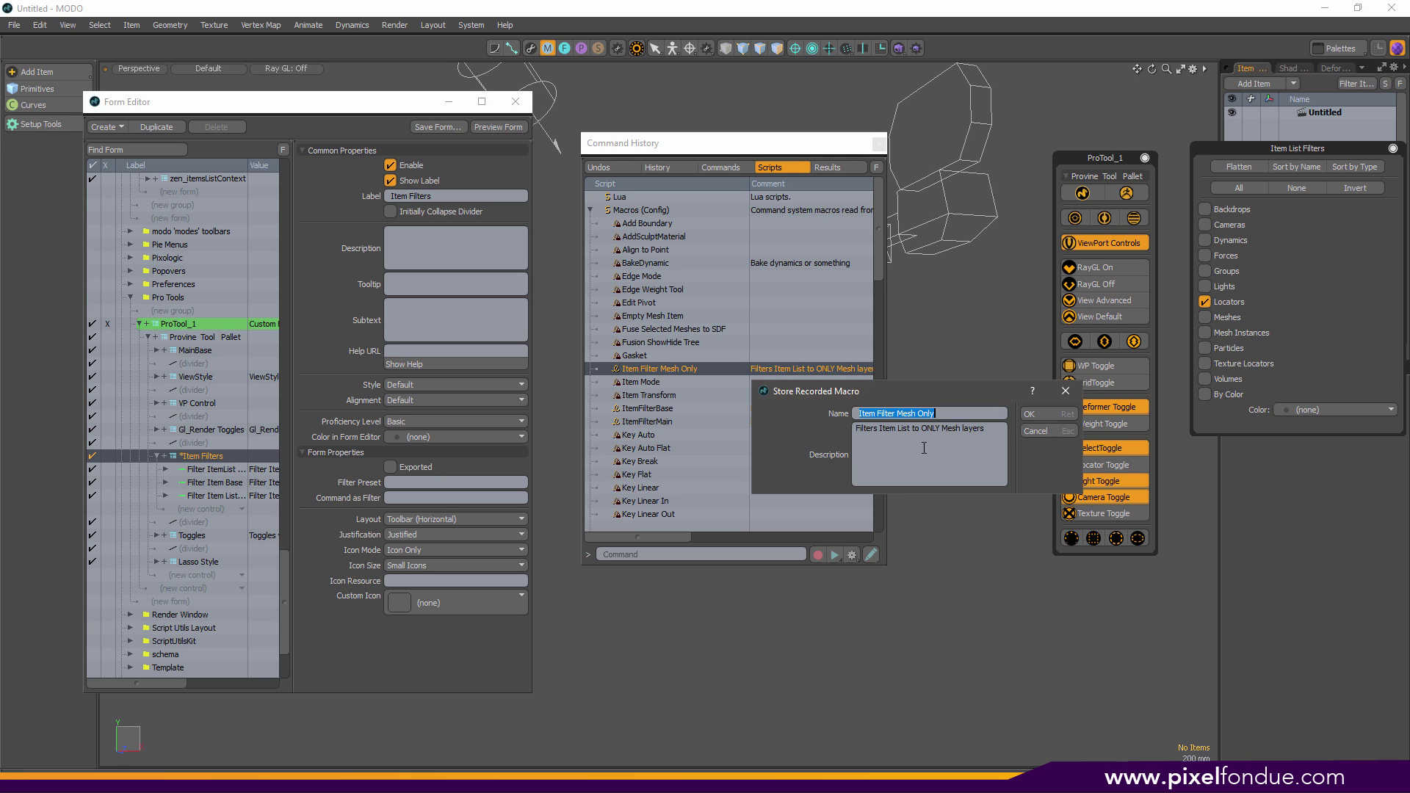
pyautogui.click(978, 415)
pyautogui.press('BackSpace')
pyautogui.press('BackSpace')
pyautogui.press('BackSpace')
pyautogui.press('BackSpace')
pyautogui.press('BackSpace')
pyautogui.write('Locator')
# - Change the macro description from Mesh to Locators and confirm with OK
pyautogui.click(949, 428)
pyautogui.click(961, 443)
pyautogui.press('BackSpace')
pyautogui.press('BackSpace')
pyautogui.press('BackSpace')
pyautogui.press('BackSpace')
pyautogui.write('Locator')
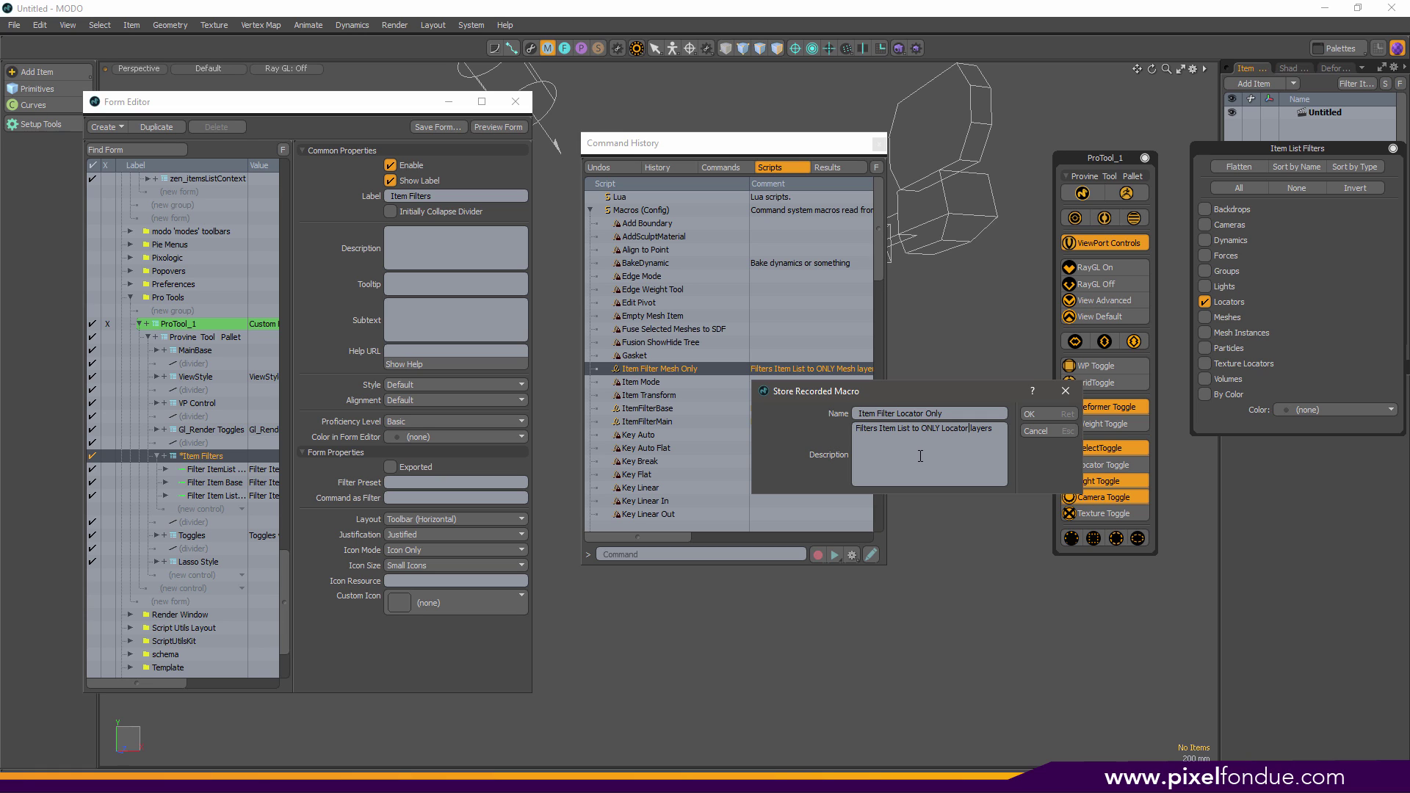
pyautogui.click(1037, 413)
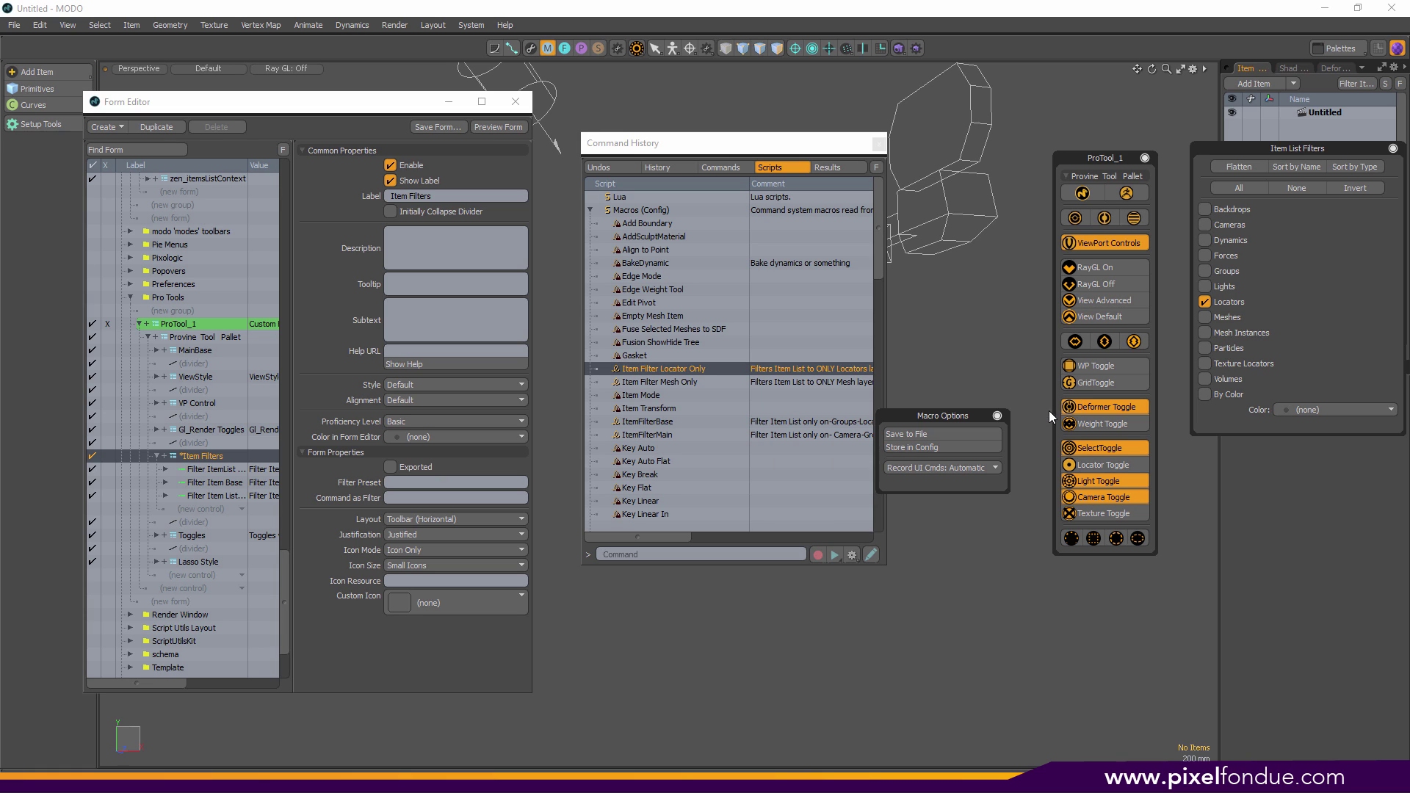
pyautogui.click(661, 392)
pyautogui.click(668, 382)
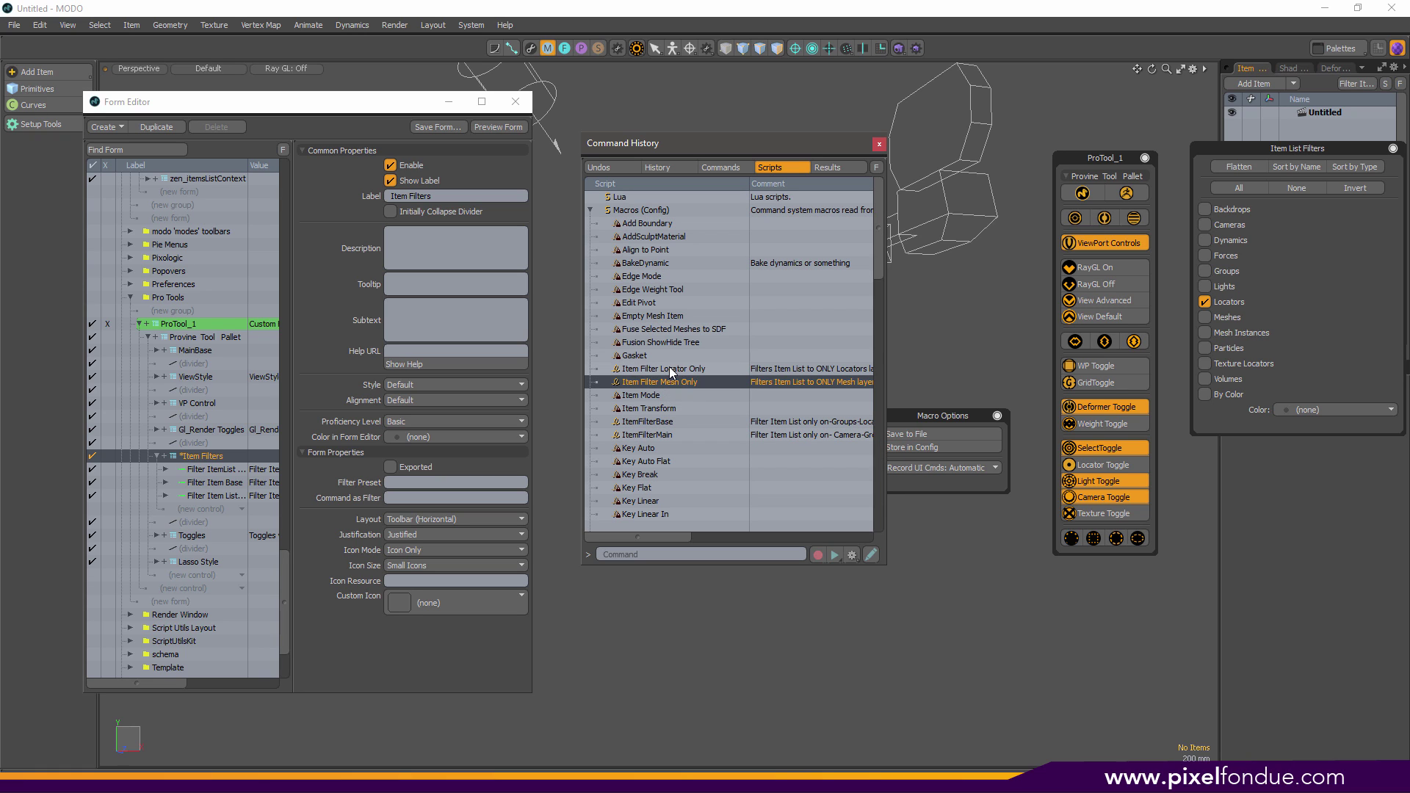
pyautogui.click(669, 370)
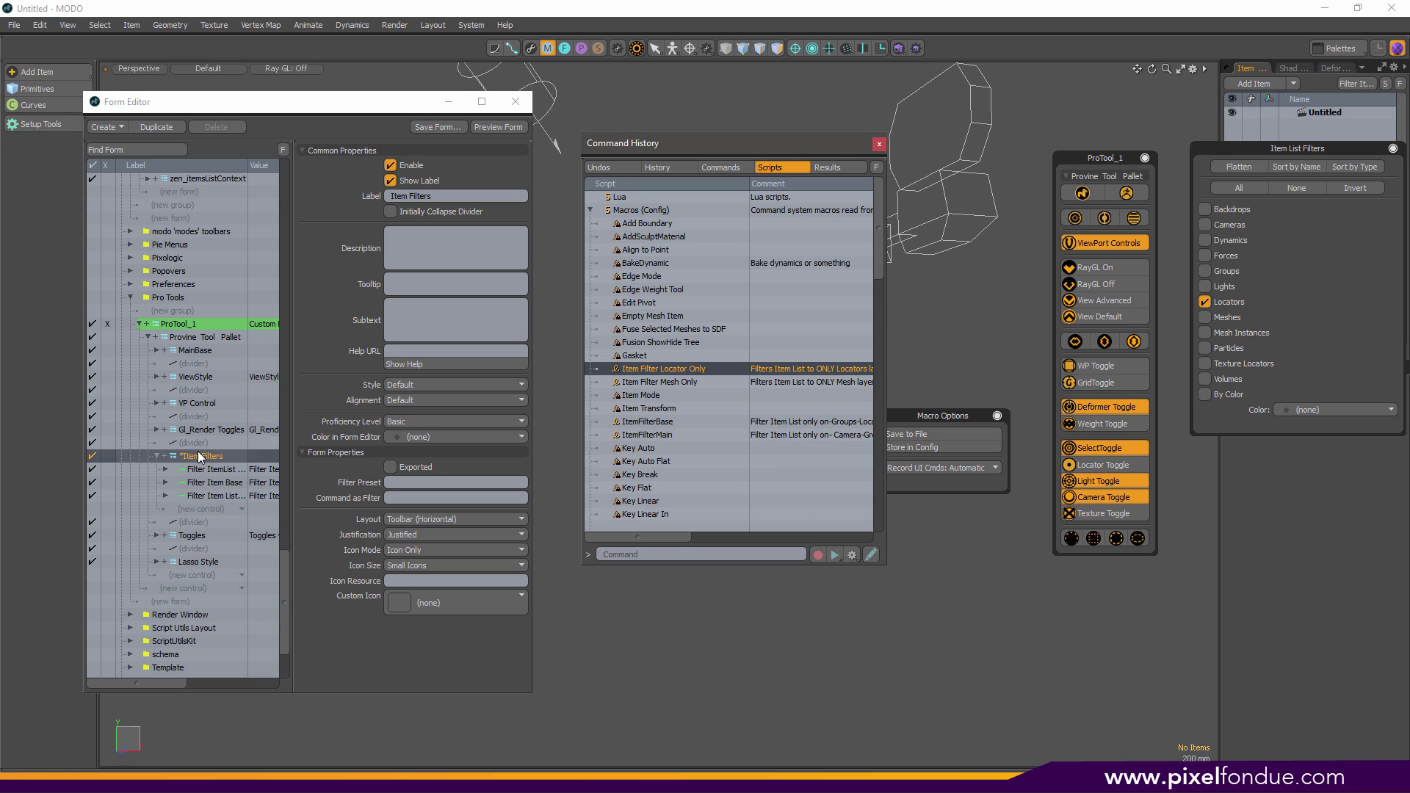
pyautogui.rightClick(663, 370)
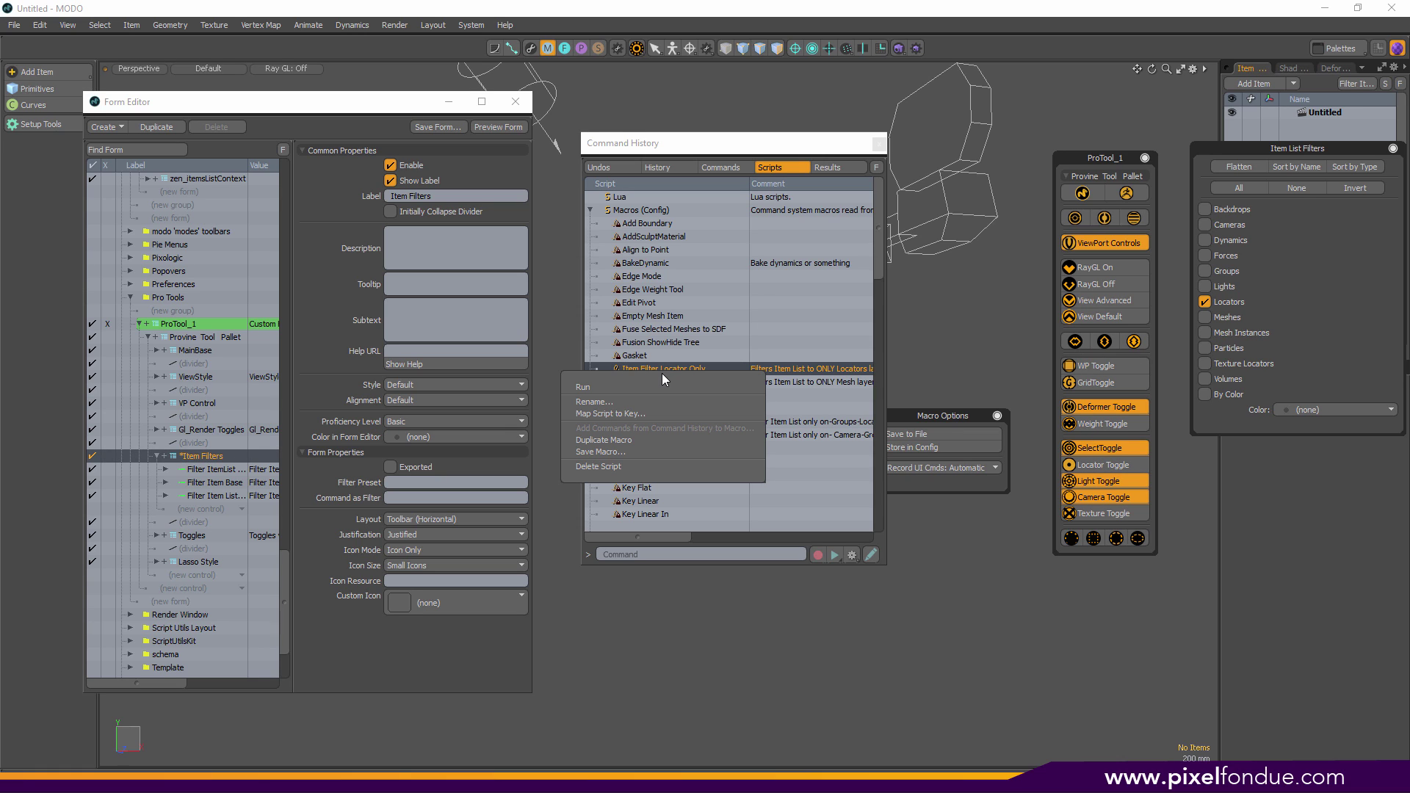
pyautogui.click(634, 417)
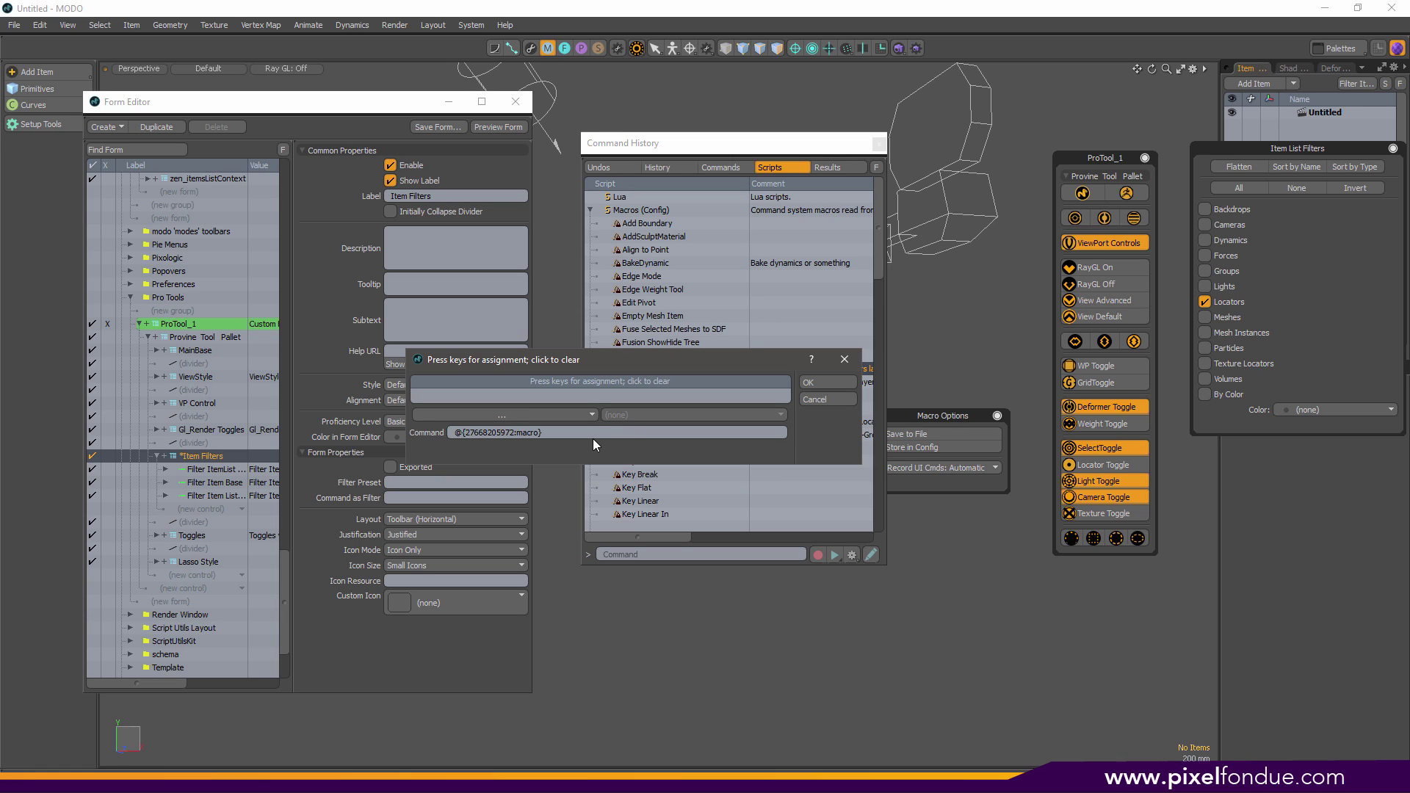
pyautogui.click(596, 432)
pyautogui.hotkey('ctrl', 'c')
pyautogui.click(813, 398)
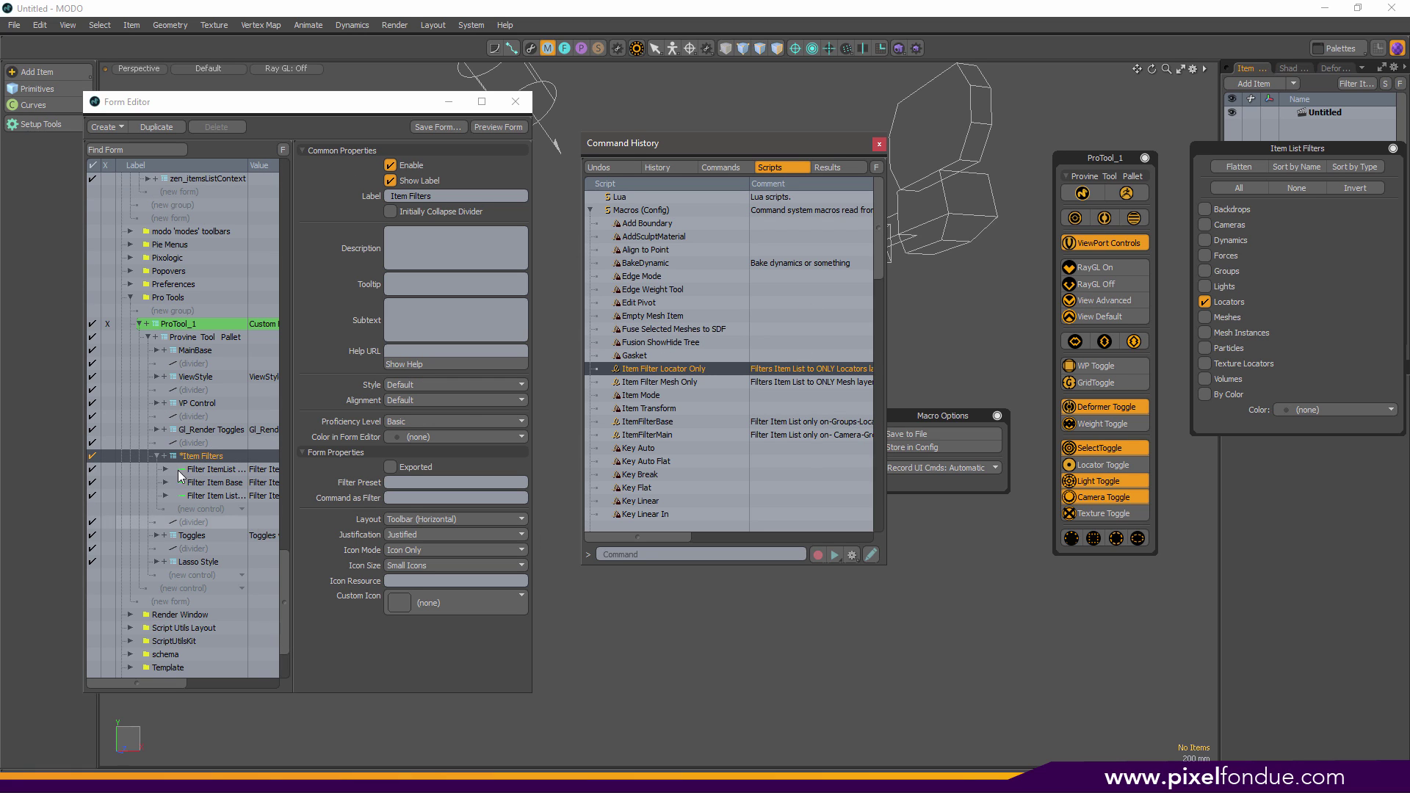
# - Add a command control under Item Filters using the pasted locator macro command
pyautogui.click(197, 507)
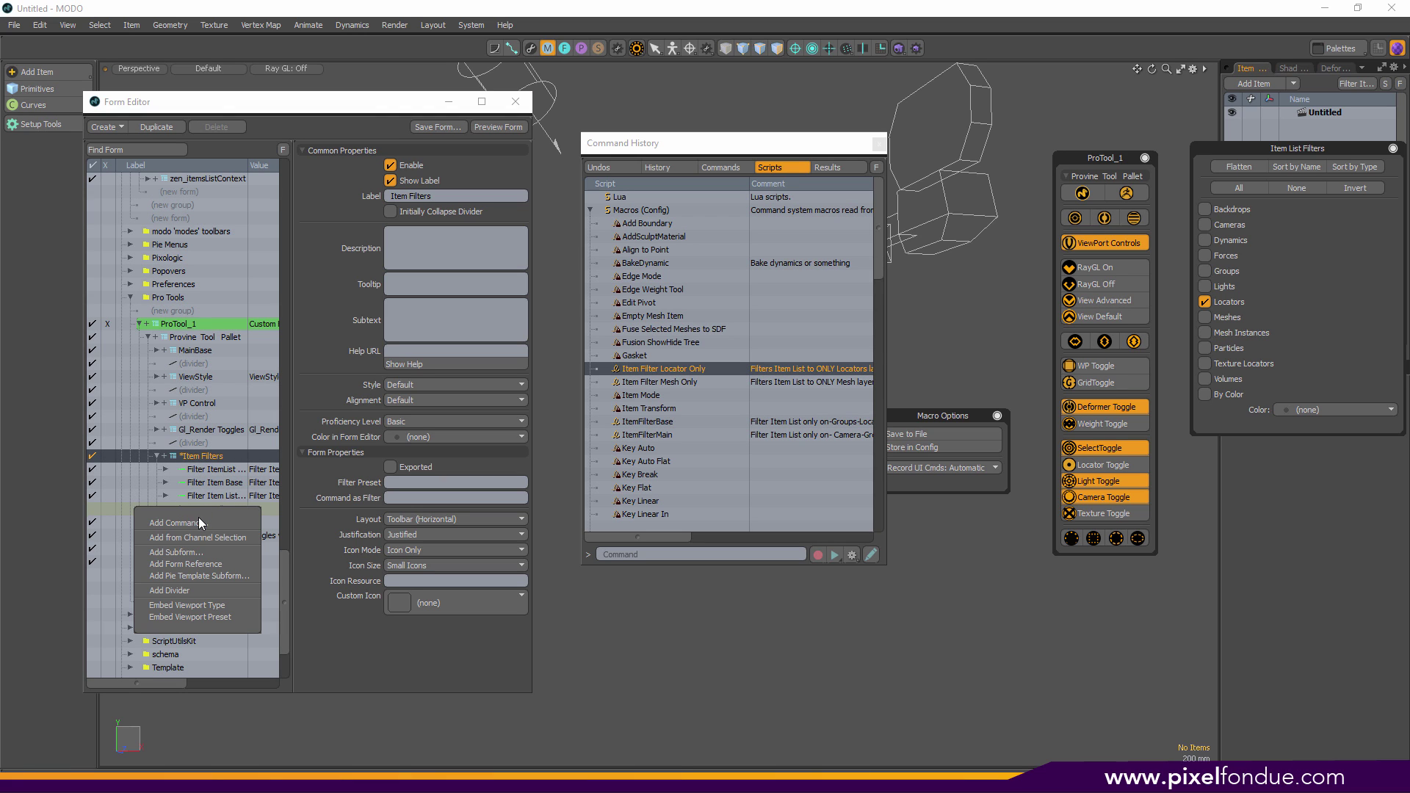
pyautogui.click(200, 523)
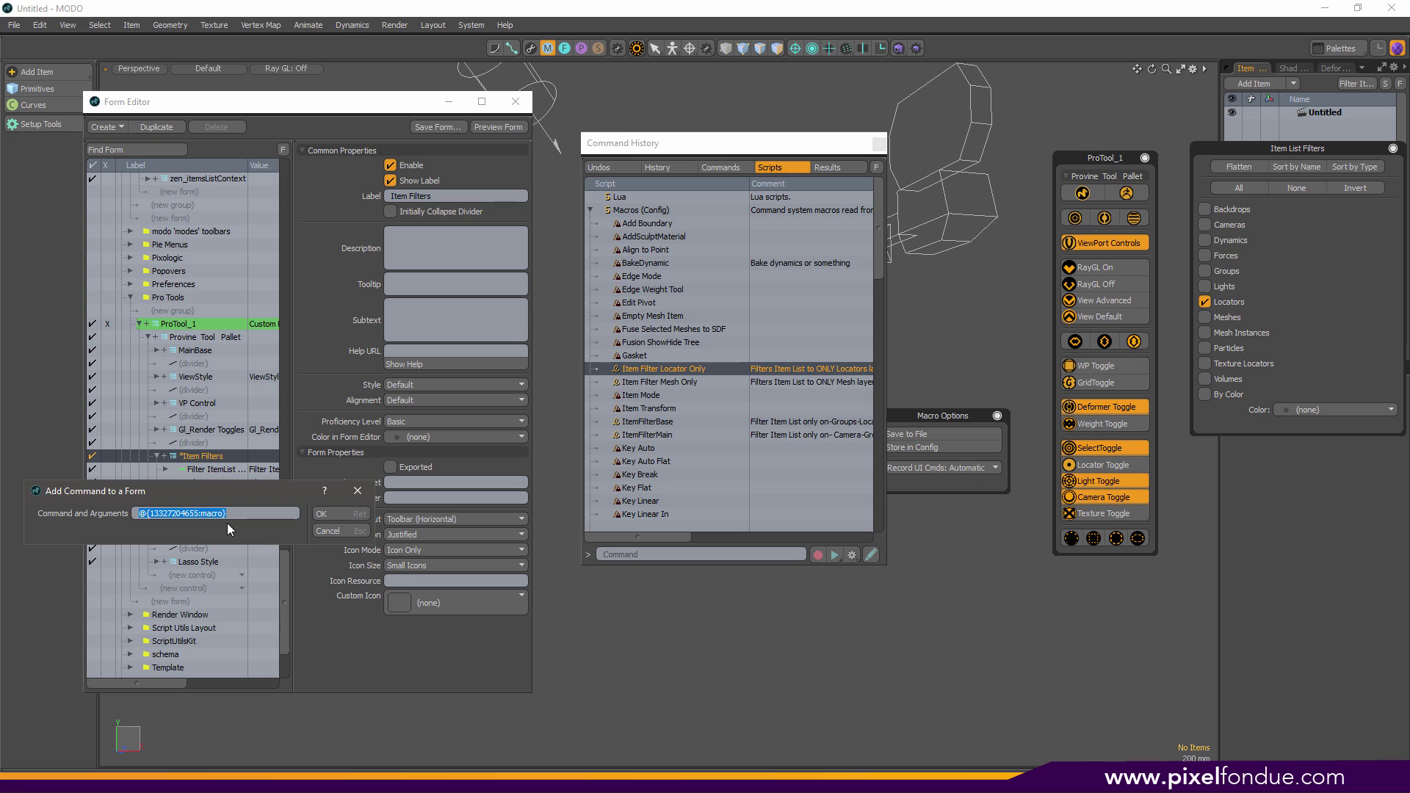
pyautogui.hotkey('ctrl', 'v')
pyautogui.click(346, 518)
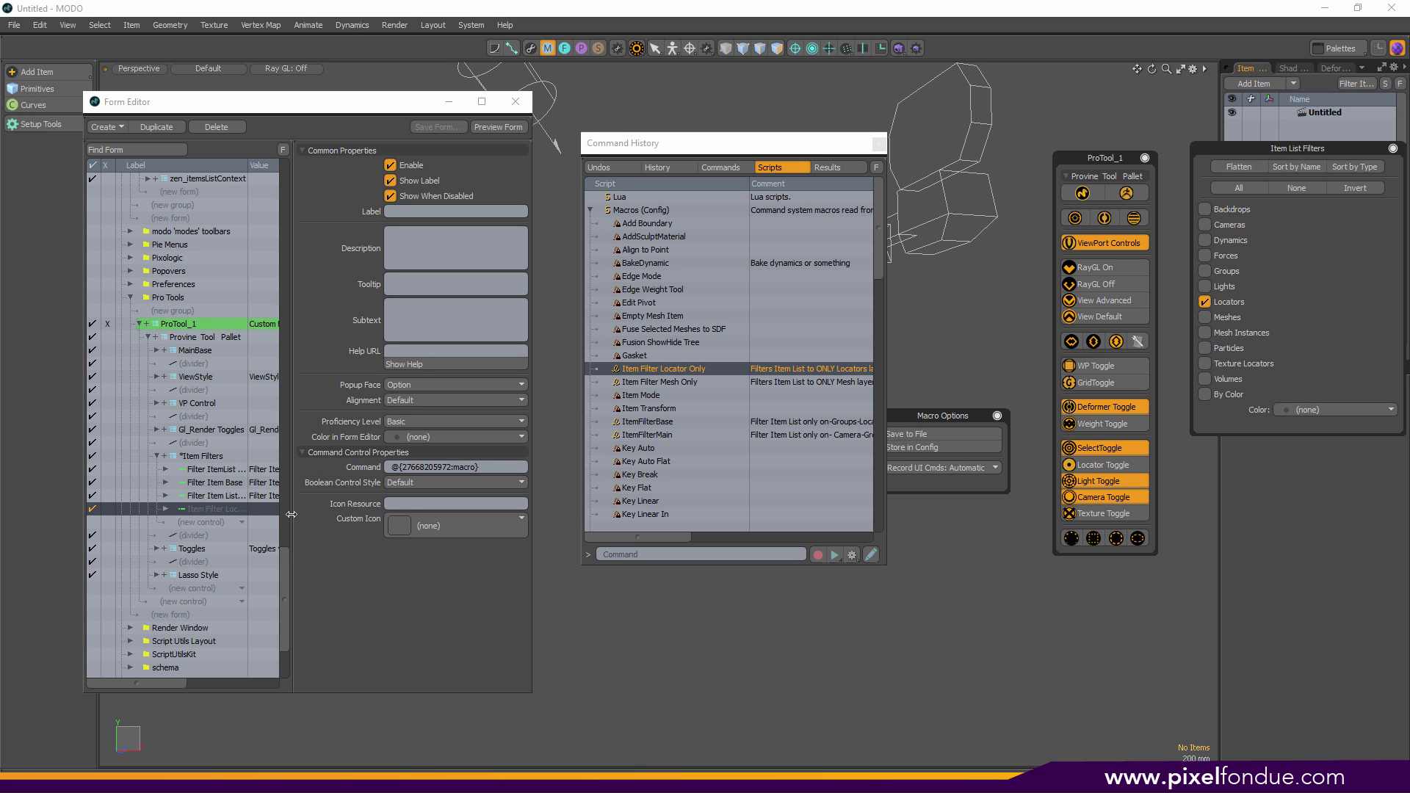
# - Set the control's label, description and tooltip to Filter Locators ONLY
pyautogui.click(438, 210)
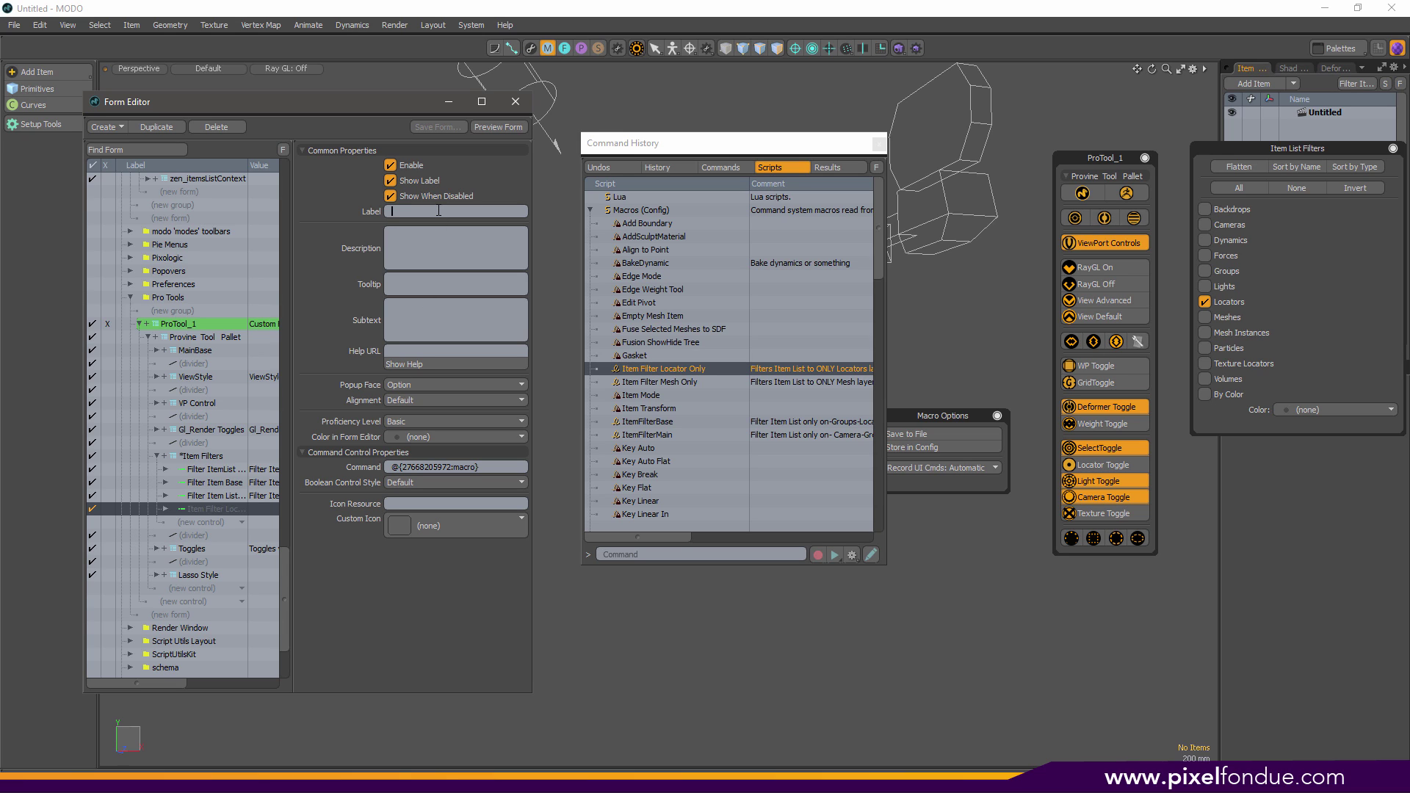
pyautogui.write('Filter Locators ONLY')
pyautogui.click(420, 250)
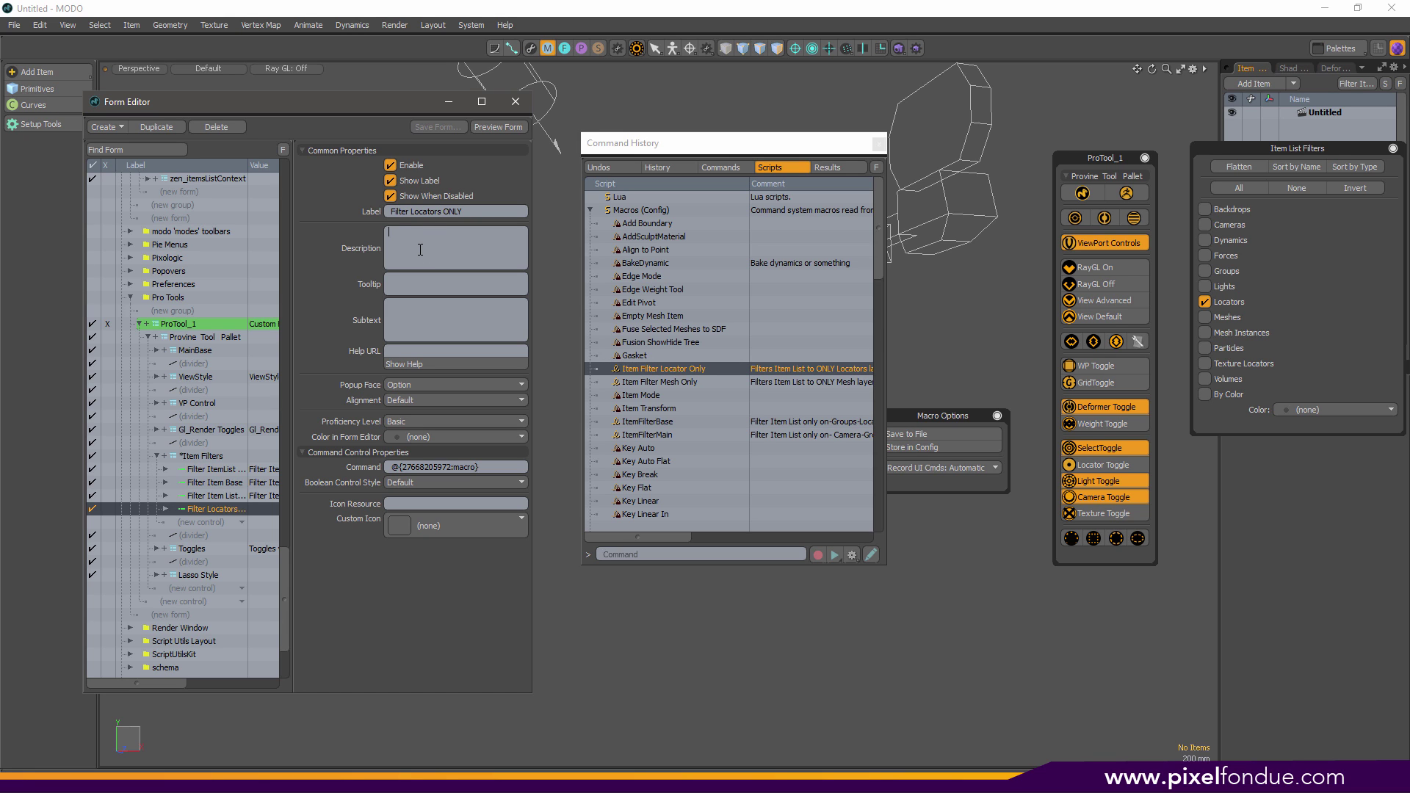
pyautogui.write('Filte')
pyautogui.write('r Locaot')
pyautogui.write('e')
pyautogui.press('BackSpace')
pyautogui.press('BackSpace')
pyautogui.write('ators ON')
pyautogui.press('BackSpace')
pyautogui.moveTo(460, 233); pyautogui.dragTo(389, 235)
pyautogui.hotkey('ctrl', 'c')
pyautogui.click(445, 278)
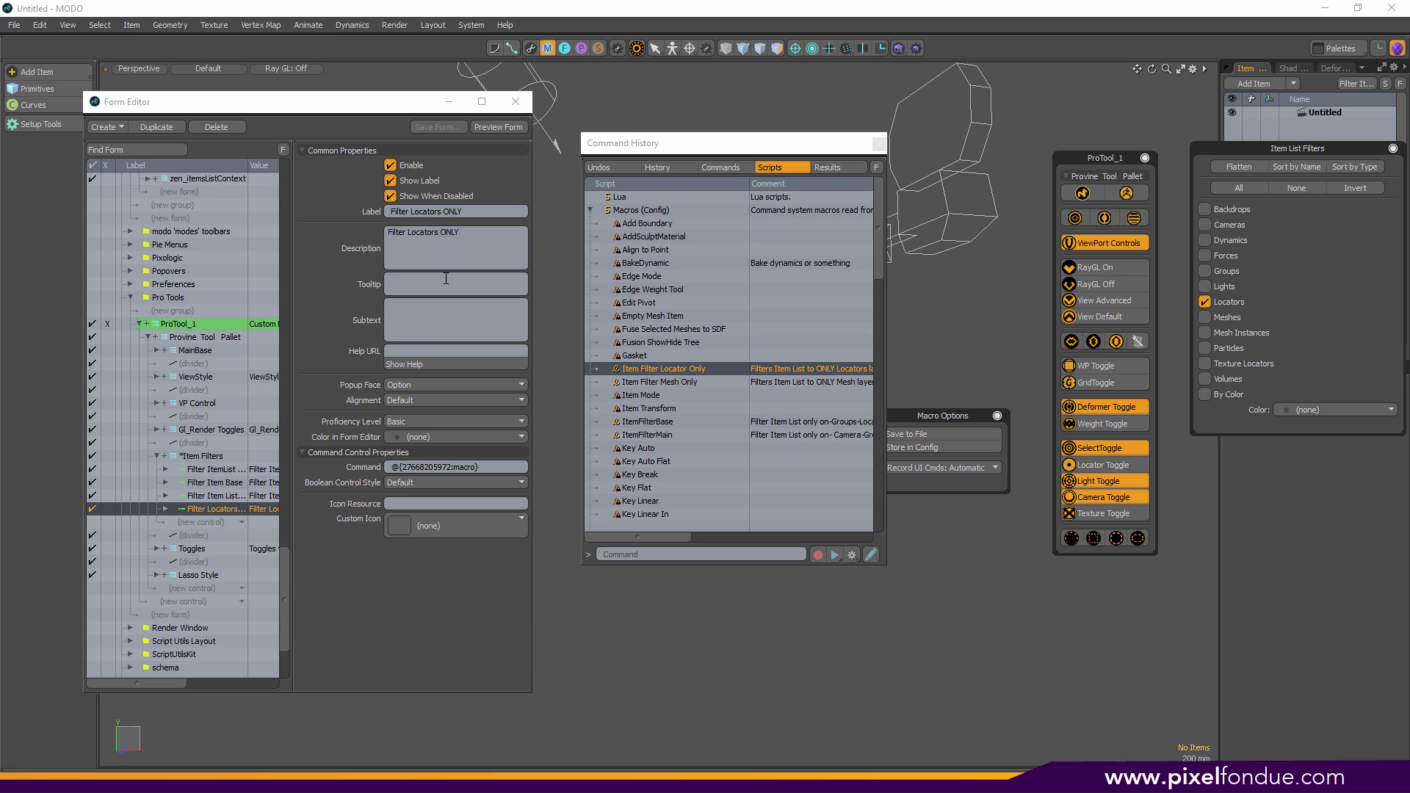
pyautogui.click(419, 279)
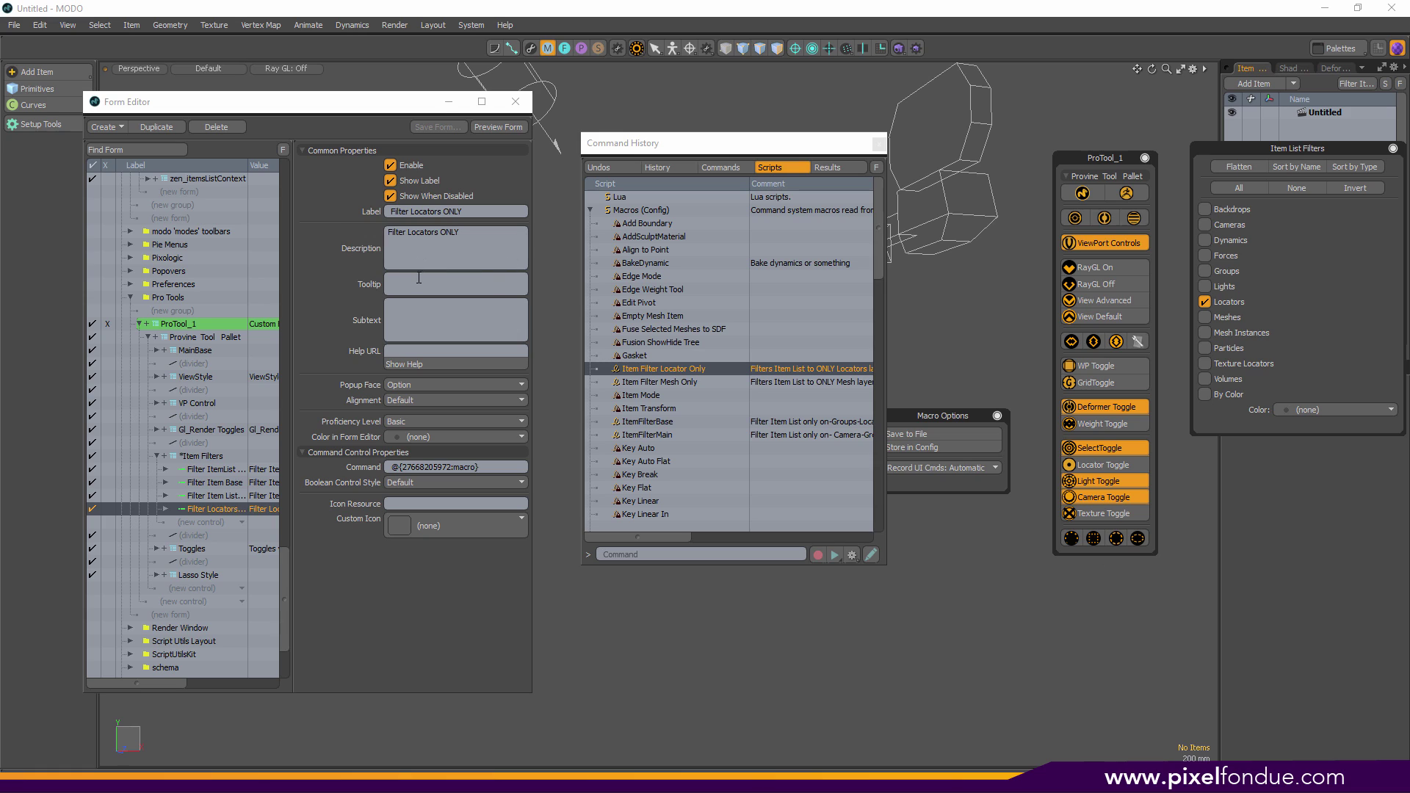
pyautogui.hotkey('ctrl', 'v')
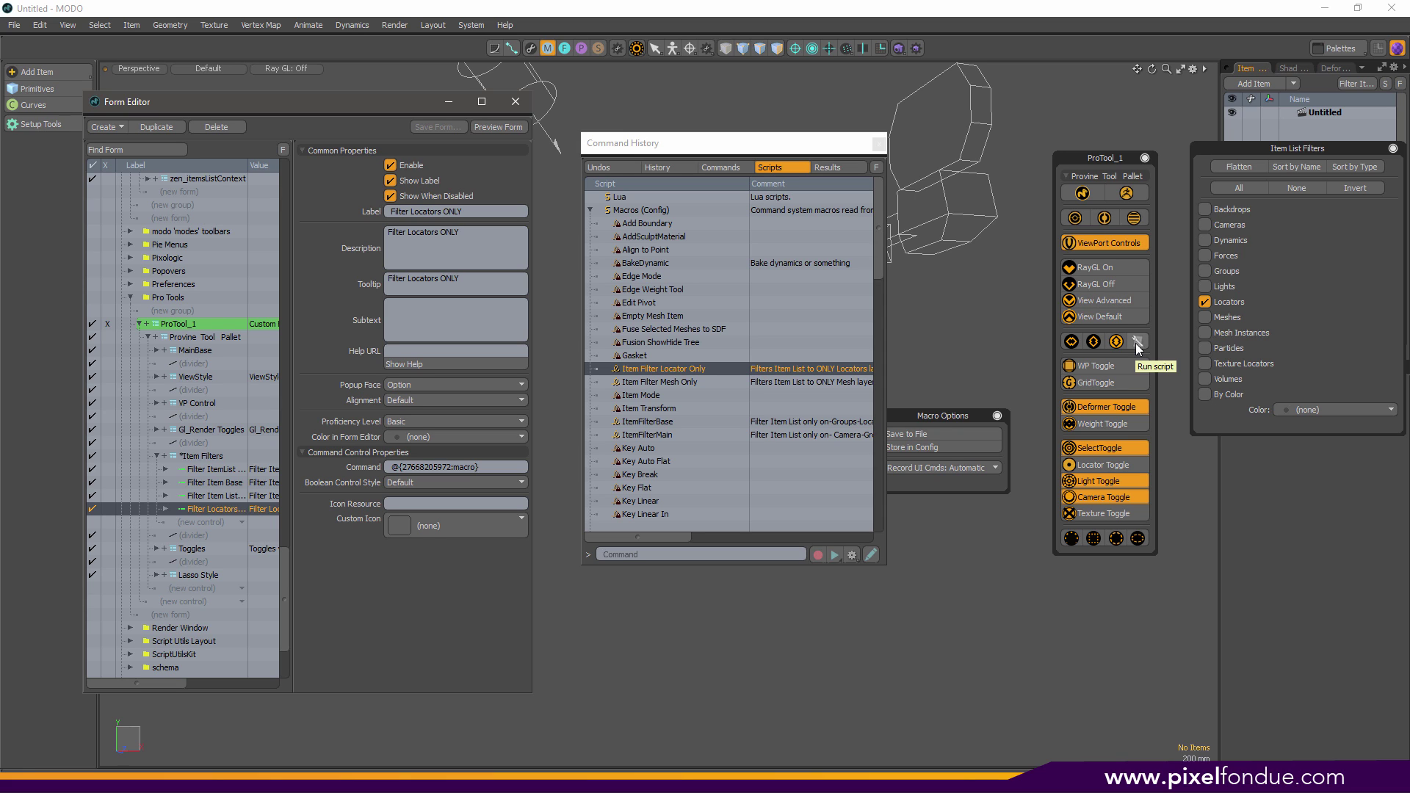
# - Load ProIcon_Filter_Locator.png as the Filter Locators ONLY control's custom icon
pyautogui.click(407, 525)
pyautogui.scroll(-5, 485, 551)
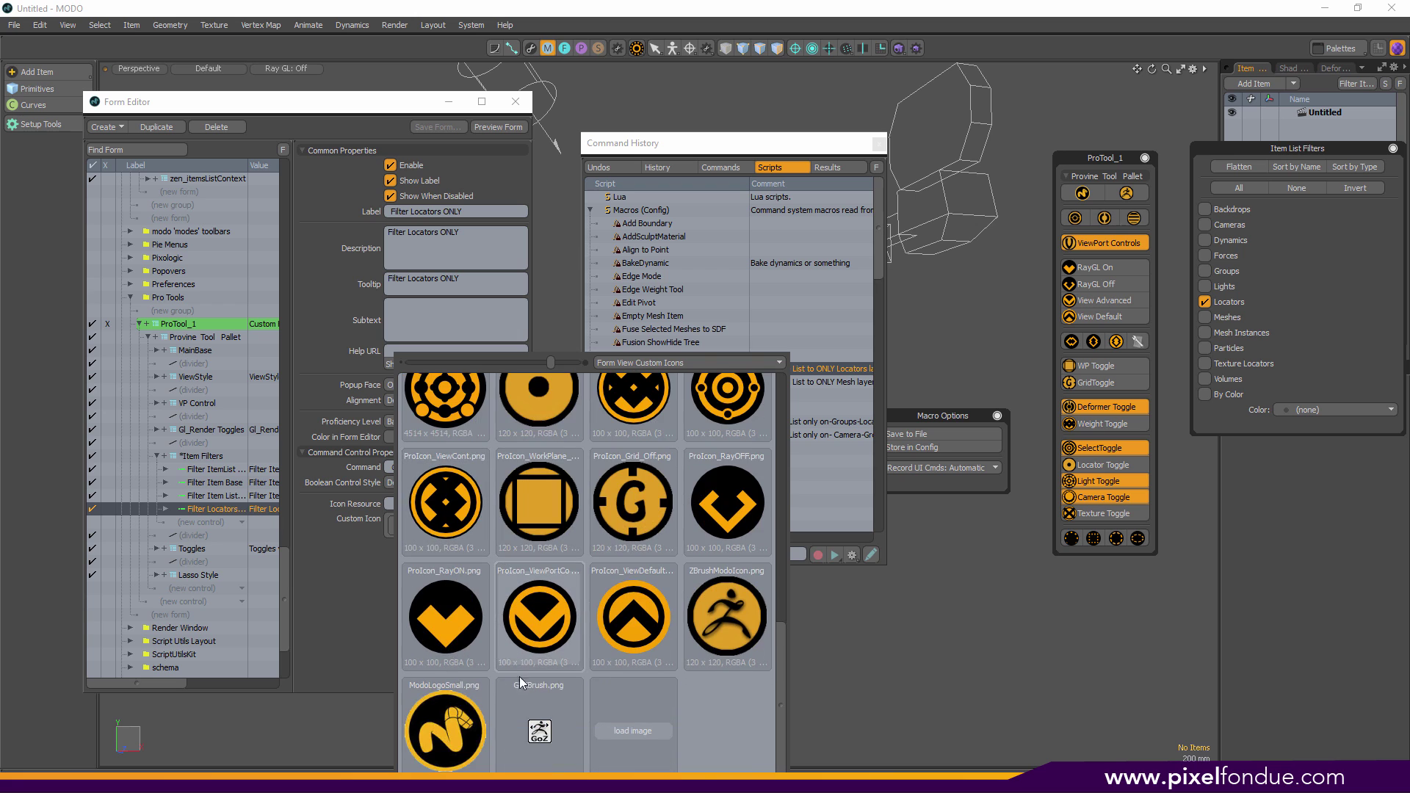
pyautogui.click(637, 734)
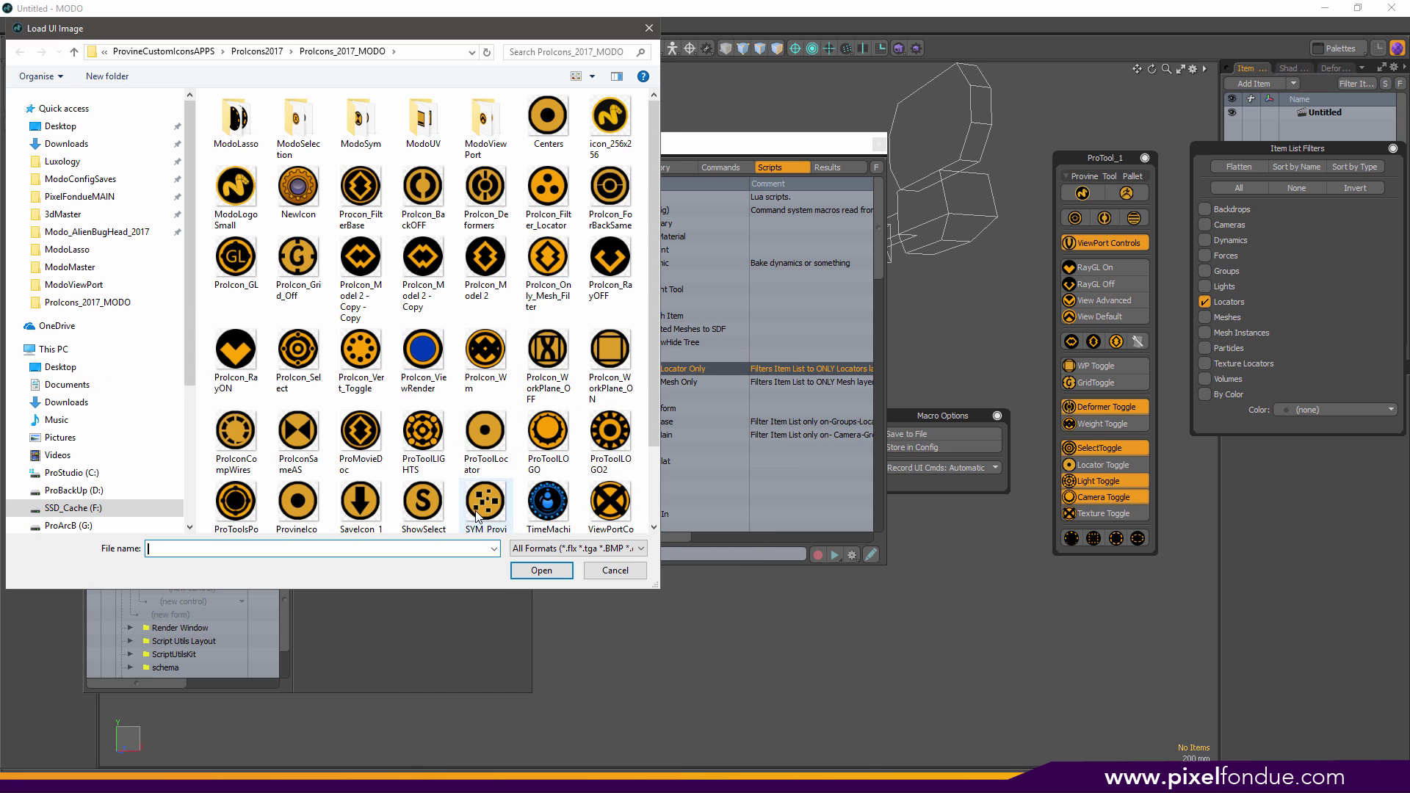
pyautogui.click(549, 189)
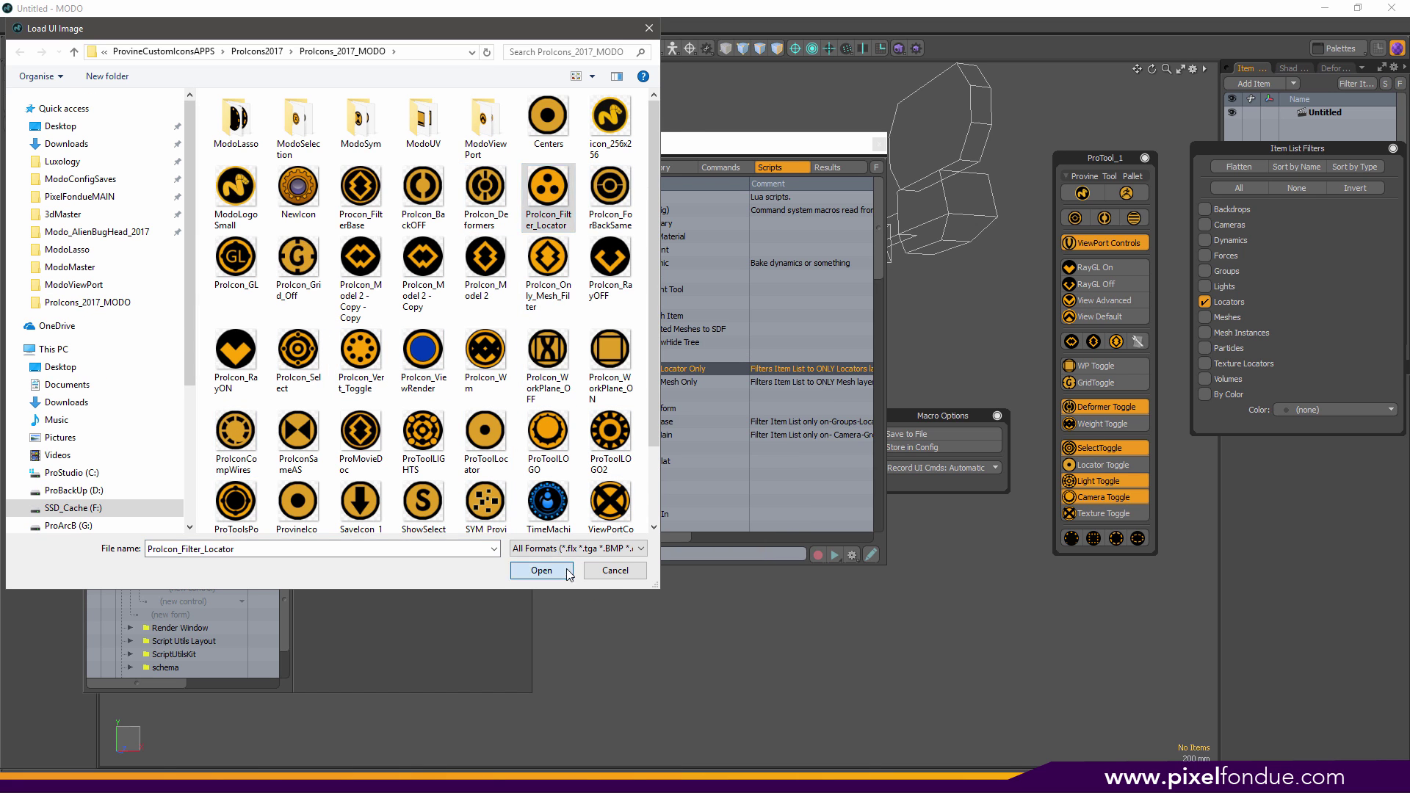
pyautogui.click(541, 570)
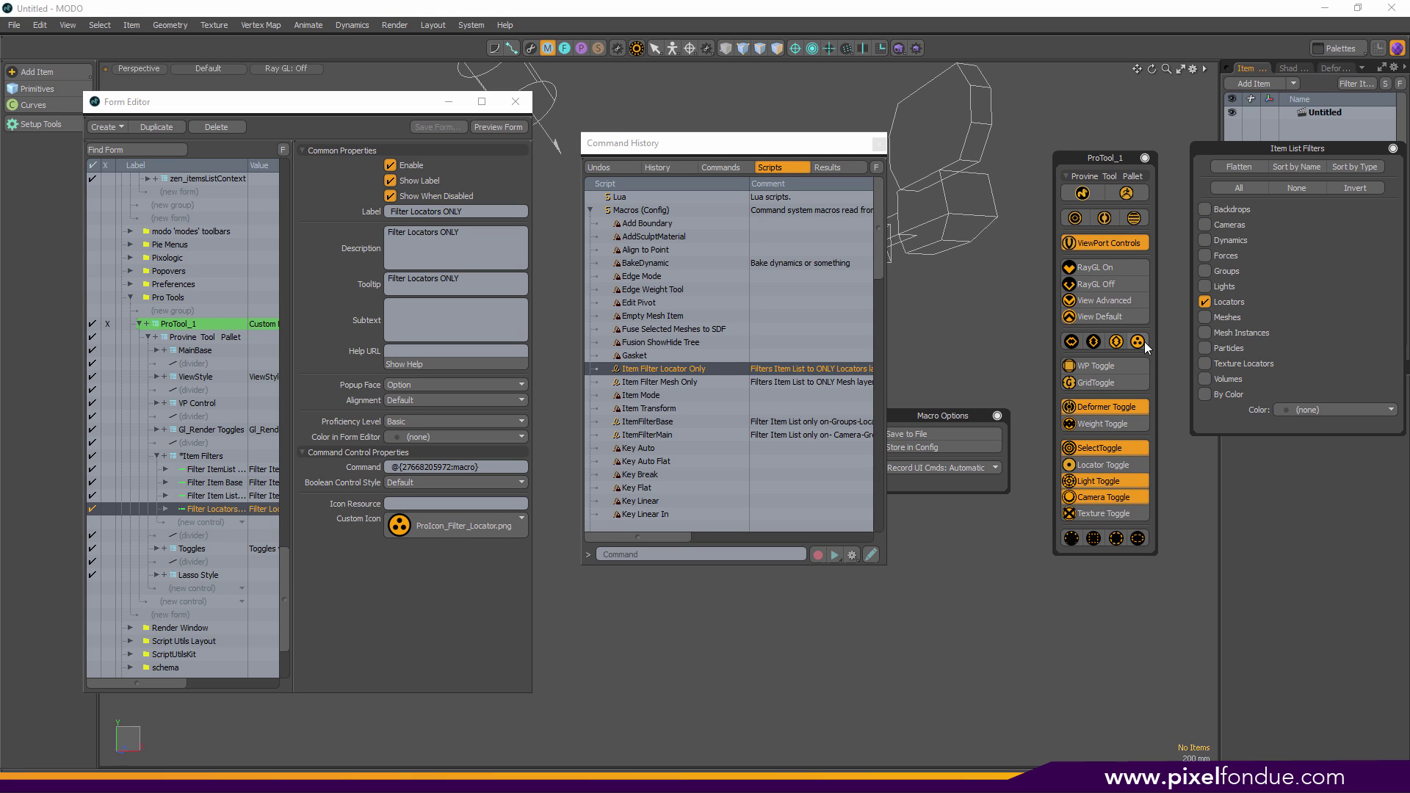
# - Save the ProTool_1 form over ProToolSAVE.CFG, confirming the replacement
pyautogui.click(204, 323)
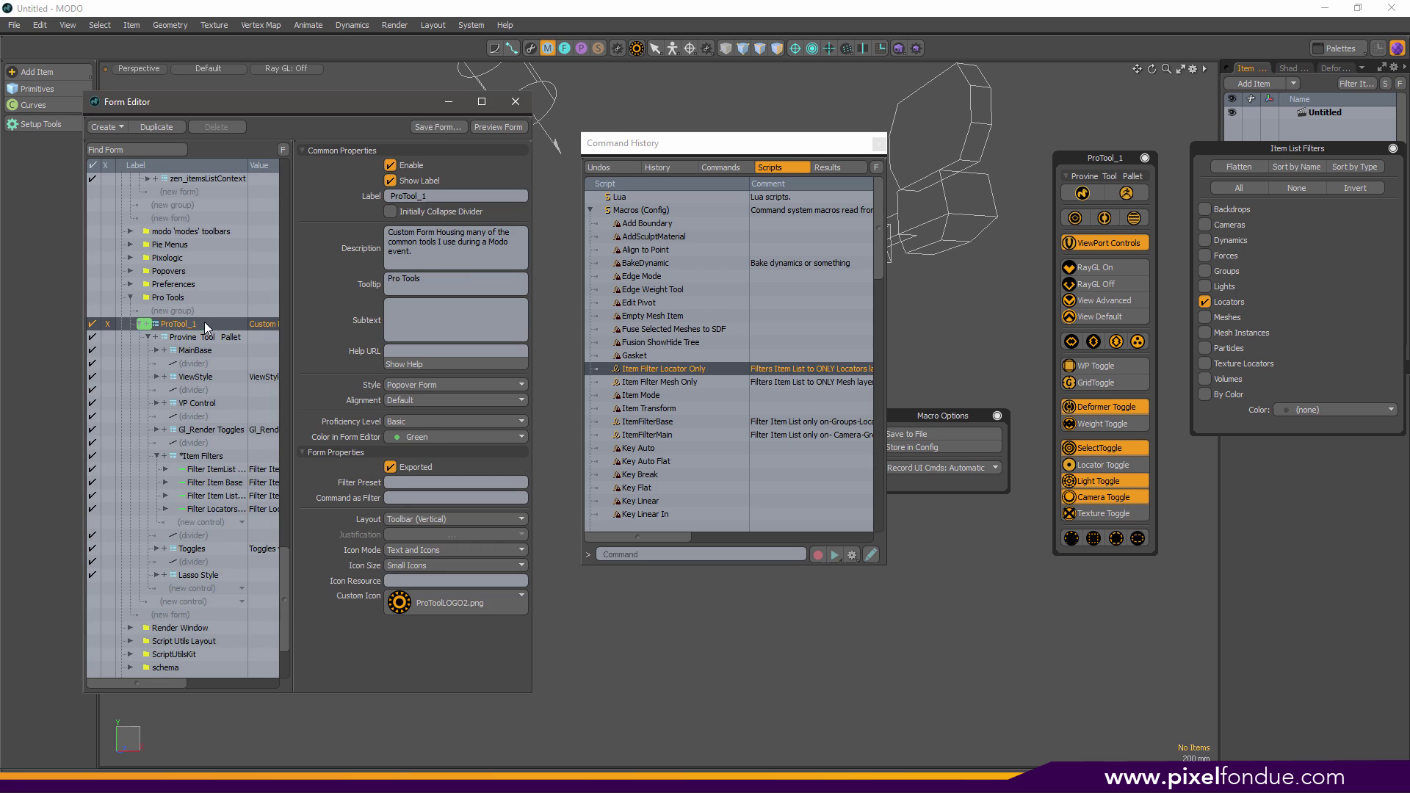
pyautogui.click(425, 129)
pyautogui.click(355, 247)
pyautogui.click(625, 666)
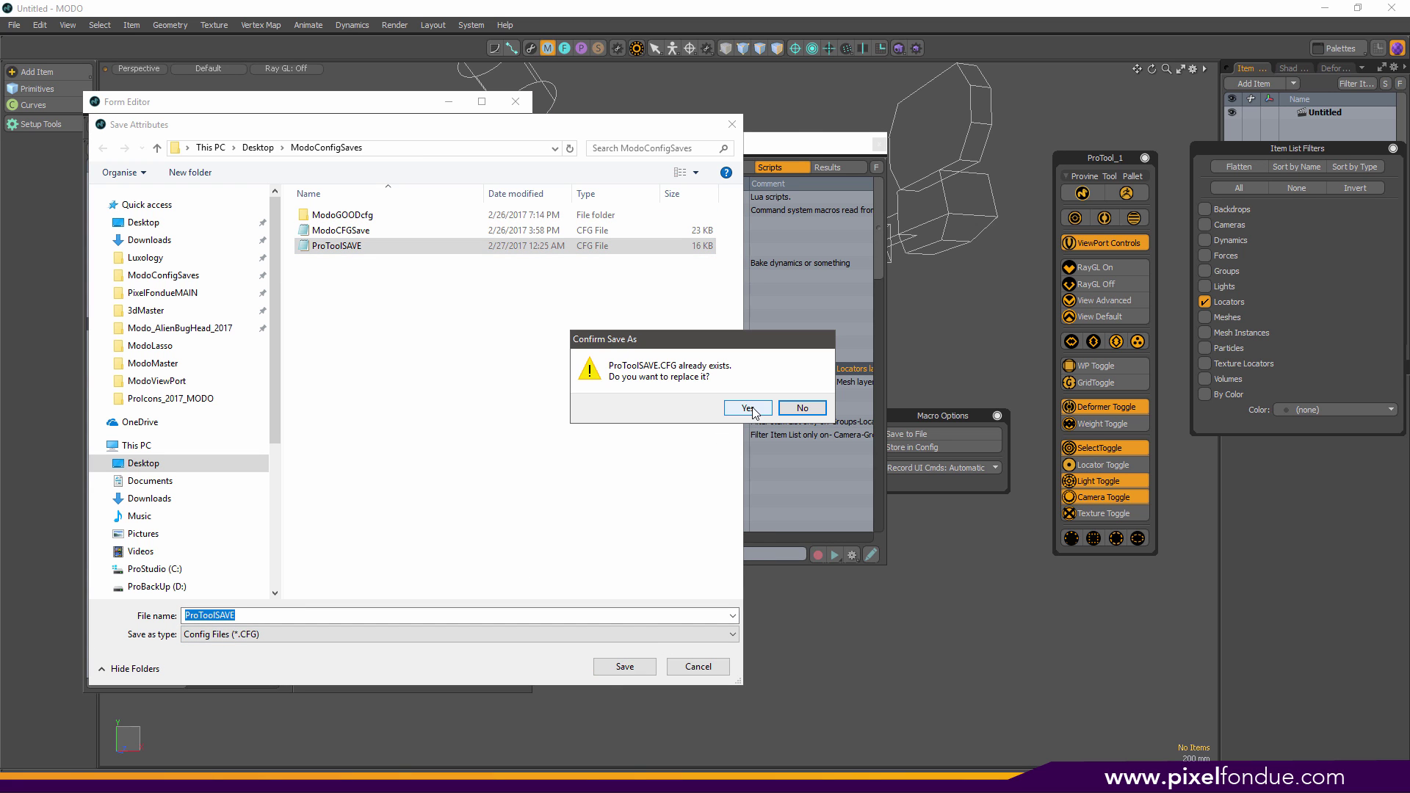
pyautogui.click(755, 408)
# - Close the Command History window and the Macro Options panel
pyautogui.moveTo(749, 144); pyautogui.dragTo(689, 138)
pyautogui.click(818, 142)
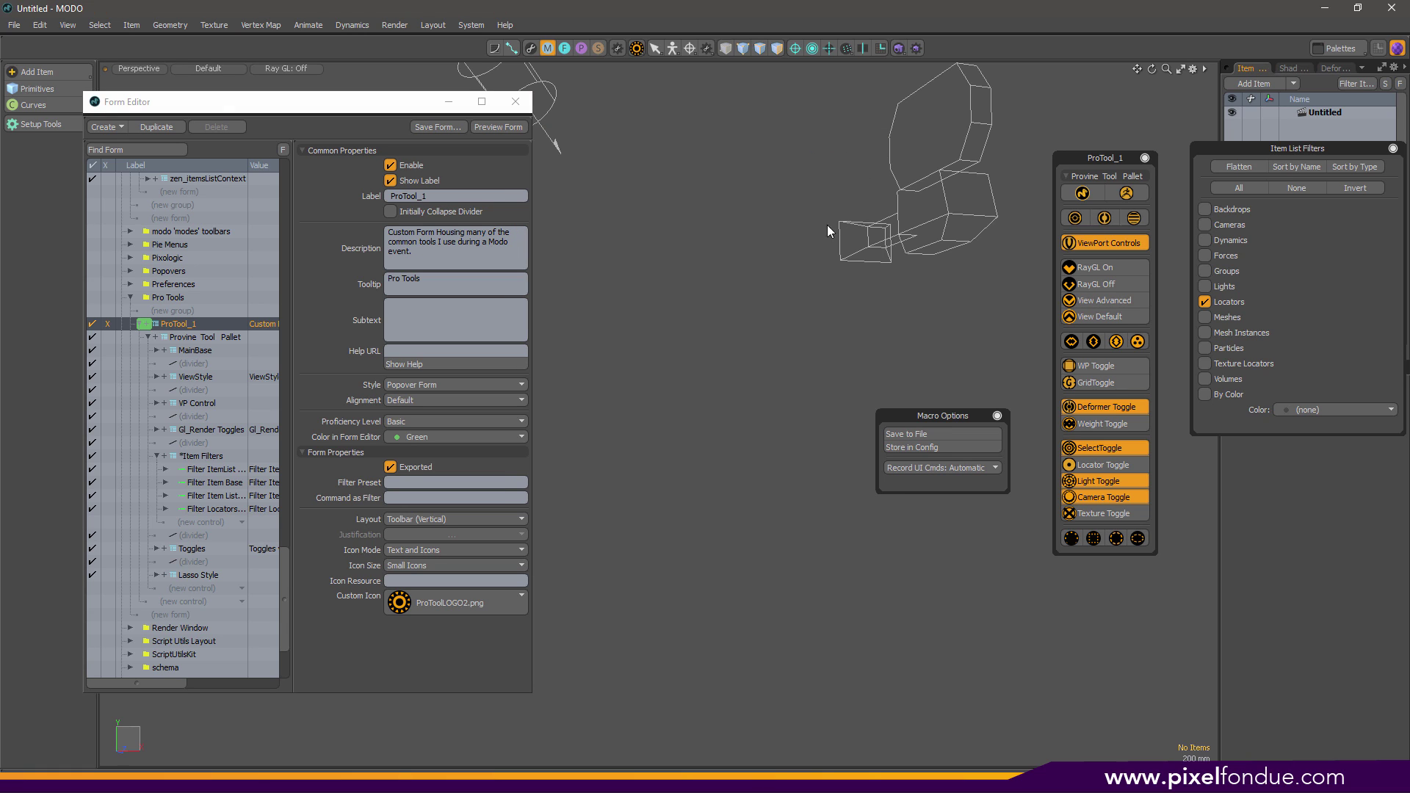
pyautogui.click(996, 416)
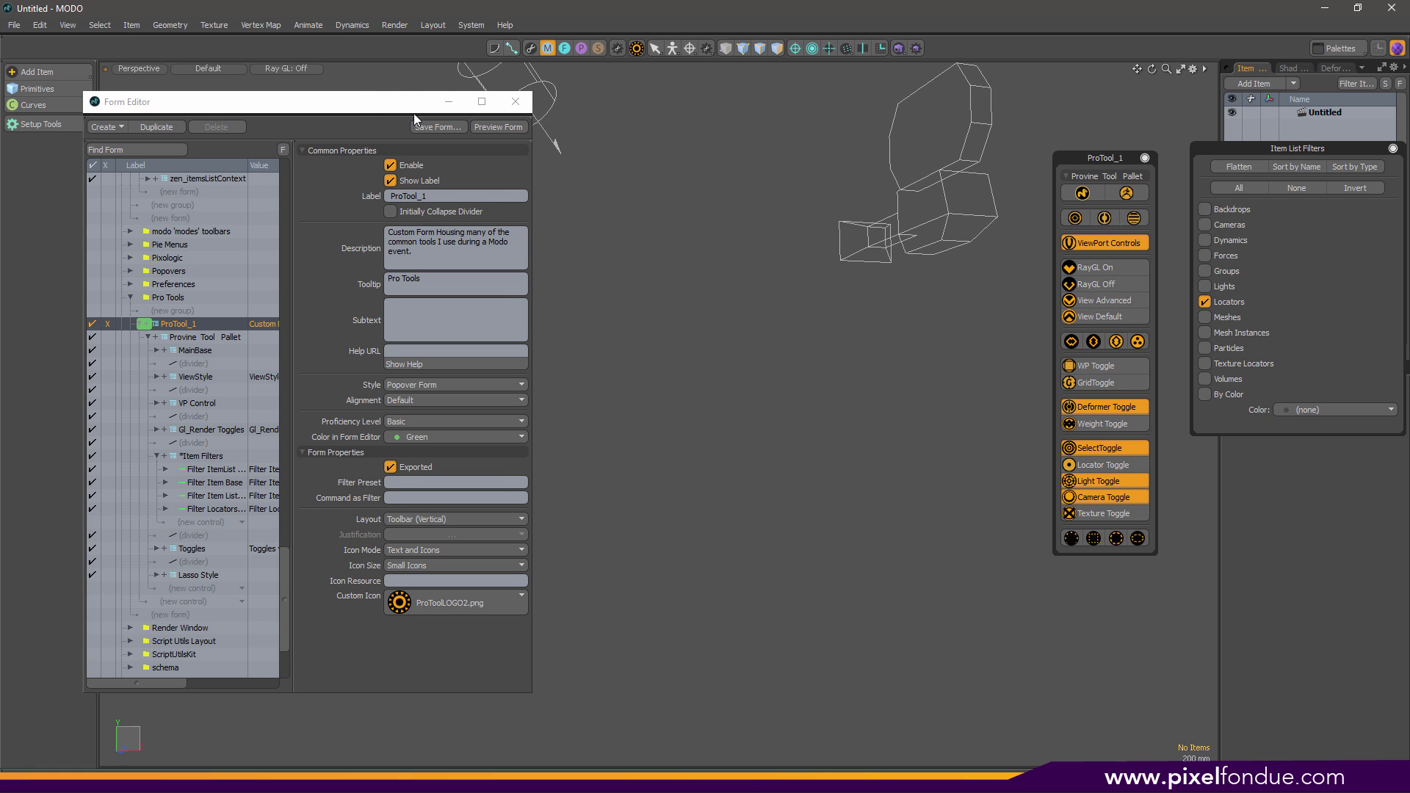
# - Test the ProTool_1 filter buttons (all types, no cameras/lights, meshes only, locators only), ending on locators
pyautogui.click(516, 102)
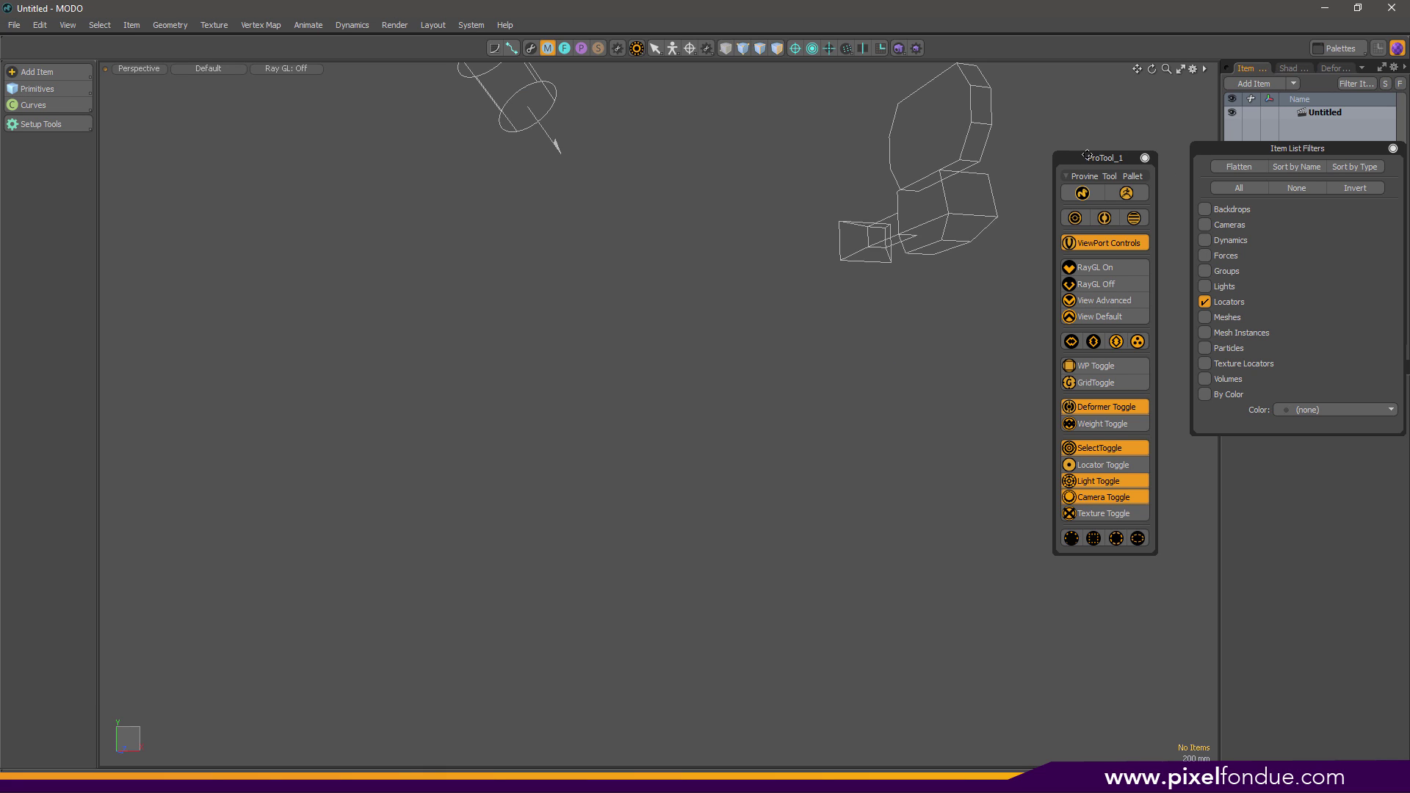
pyautogui.moveTo(1085, 156); pyautogui.dragTo(863, 154)
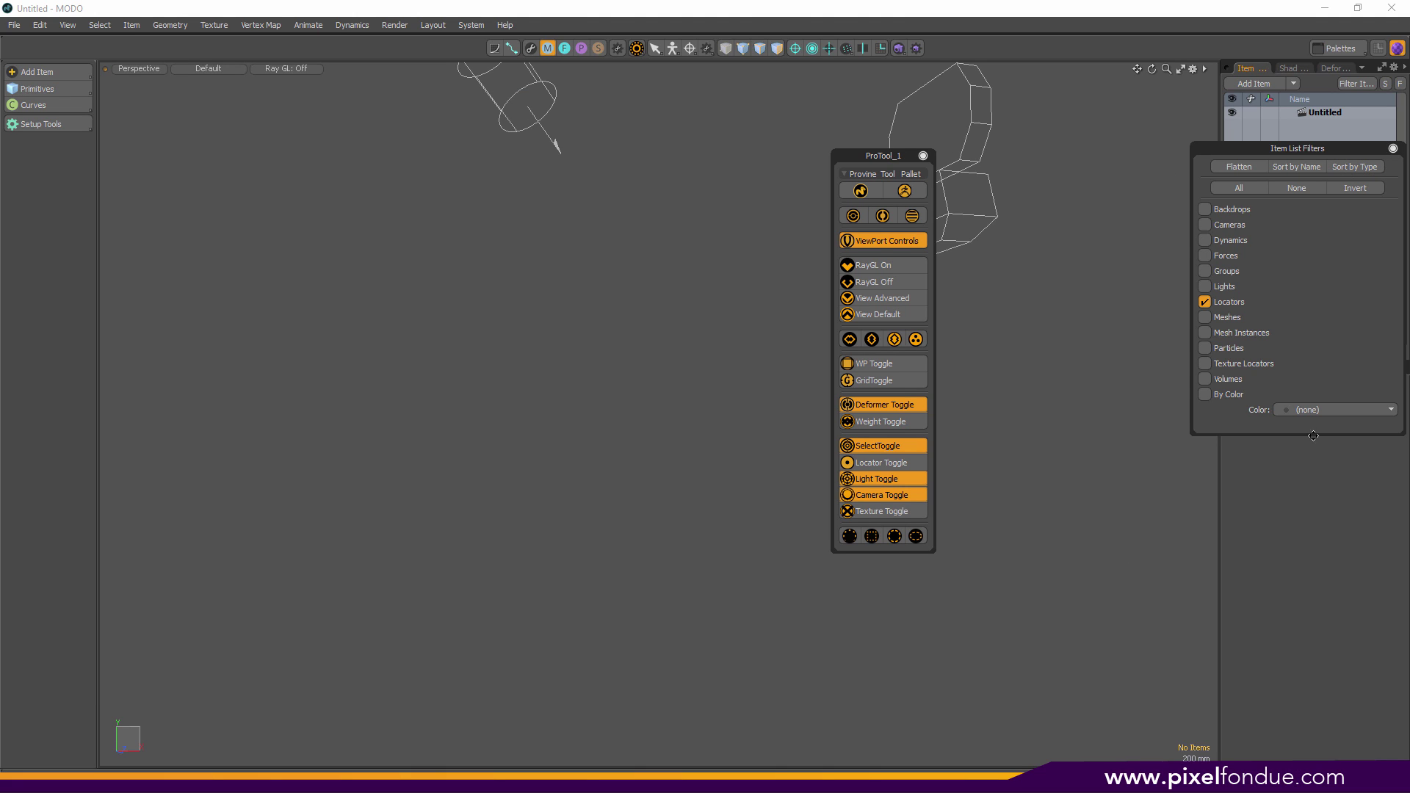
pyautogui.click(849, 340)
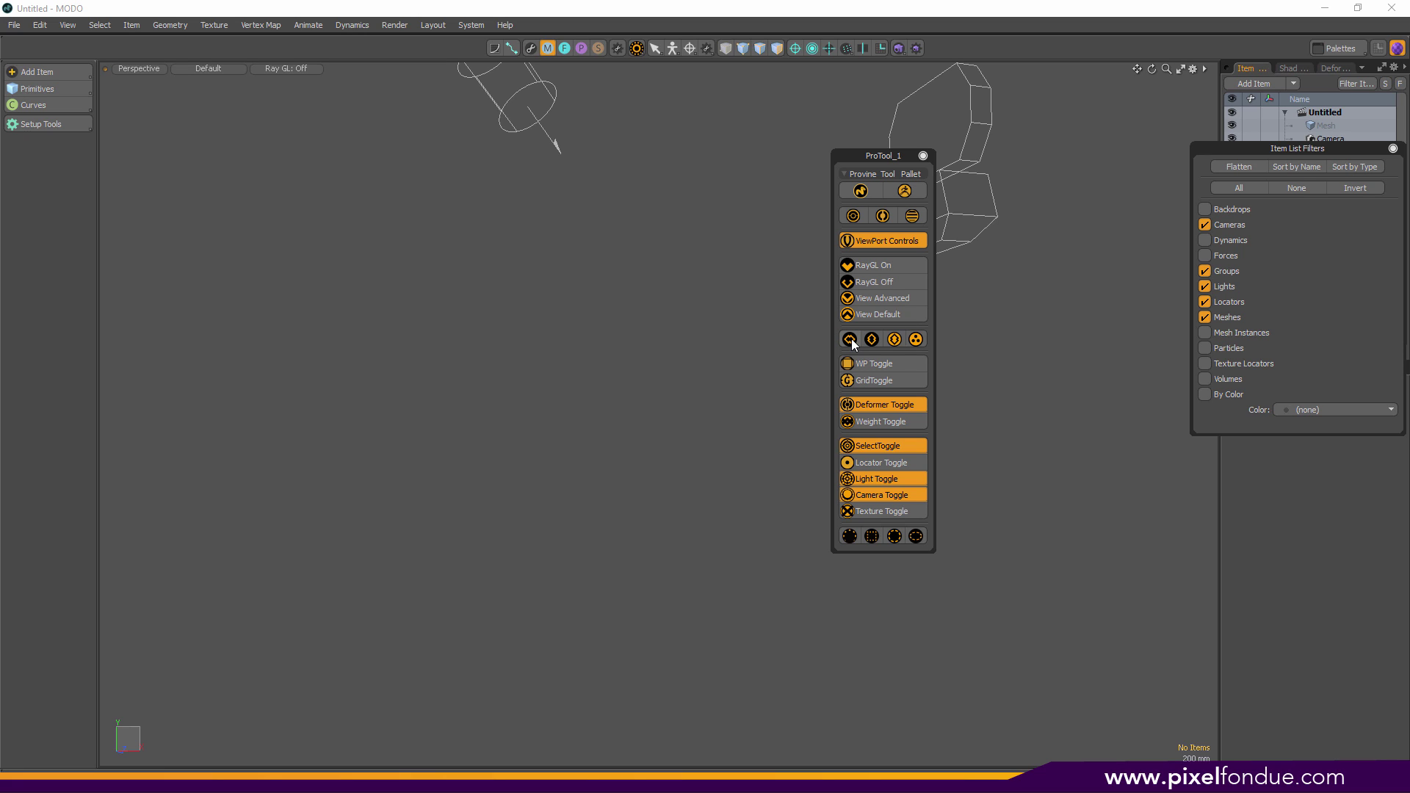
pyautogui.click(871, 340)
pyautogui.click(899, 341)
pyautogui.click(911, 339)
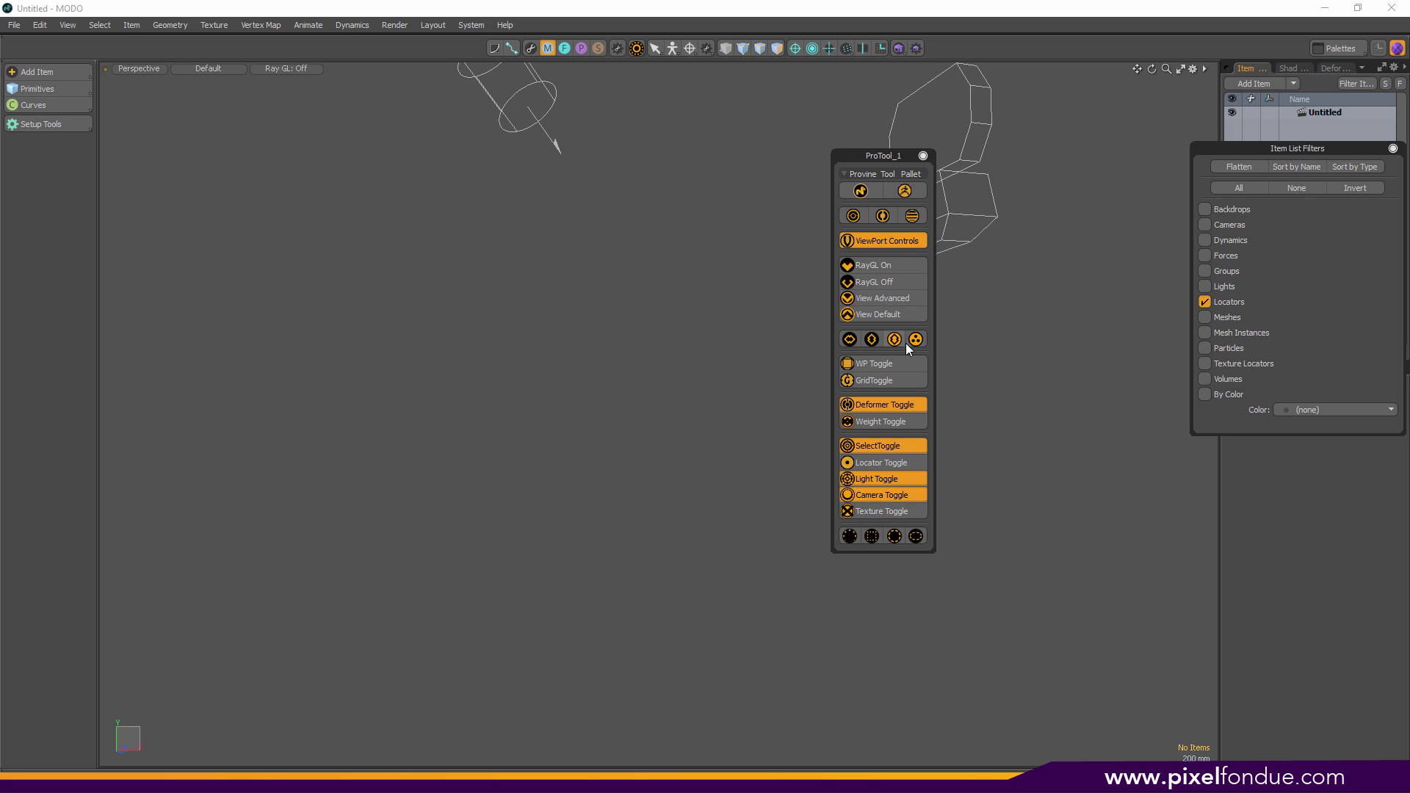
pyautogui.click(1392, 149)
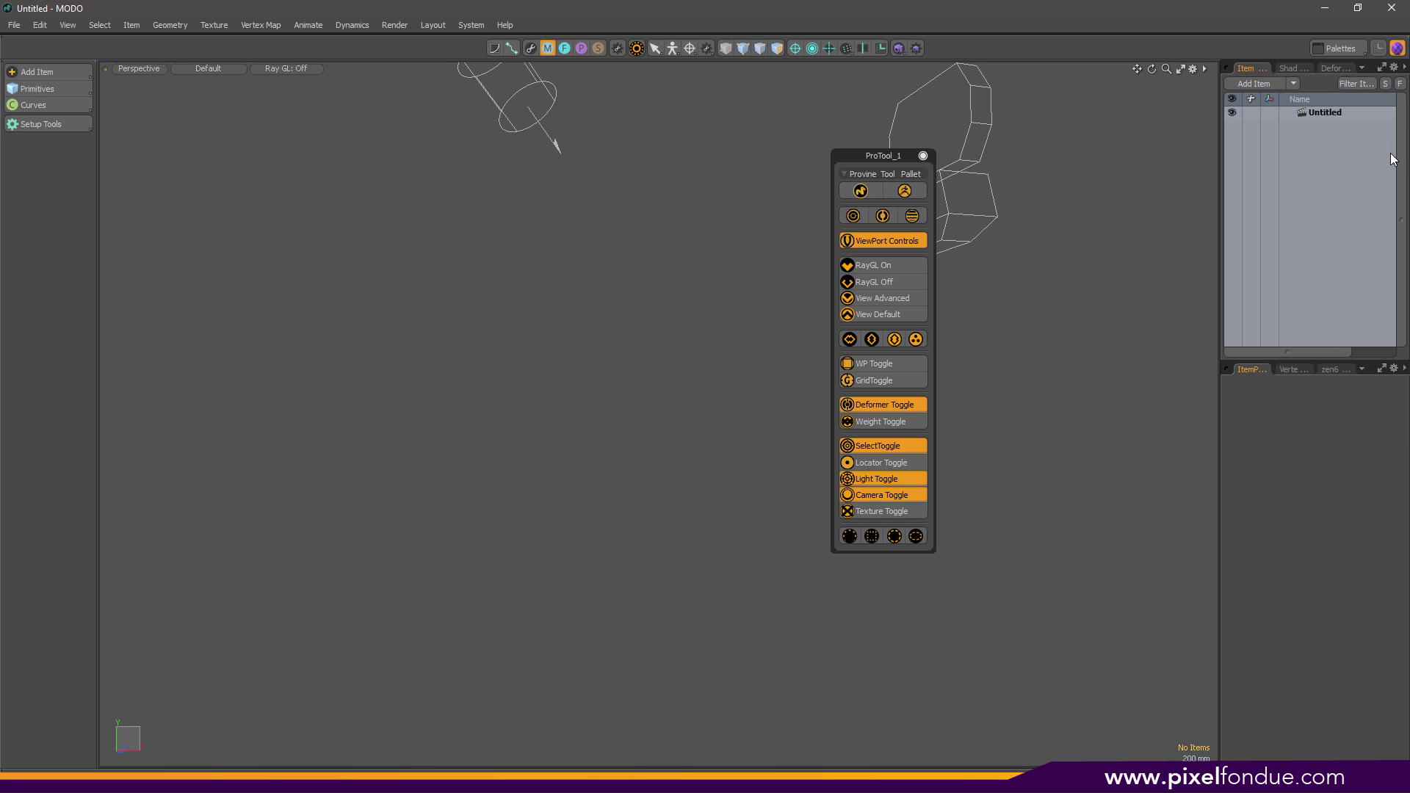